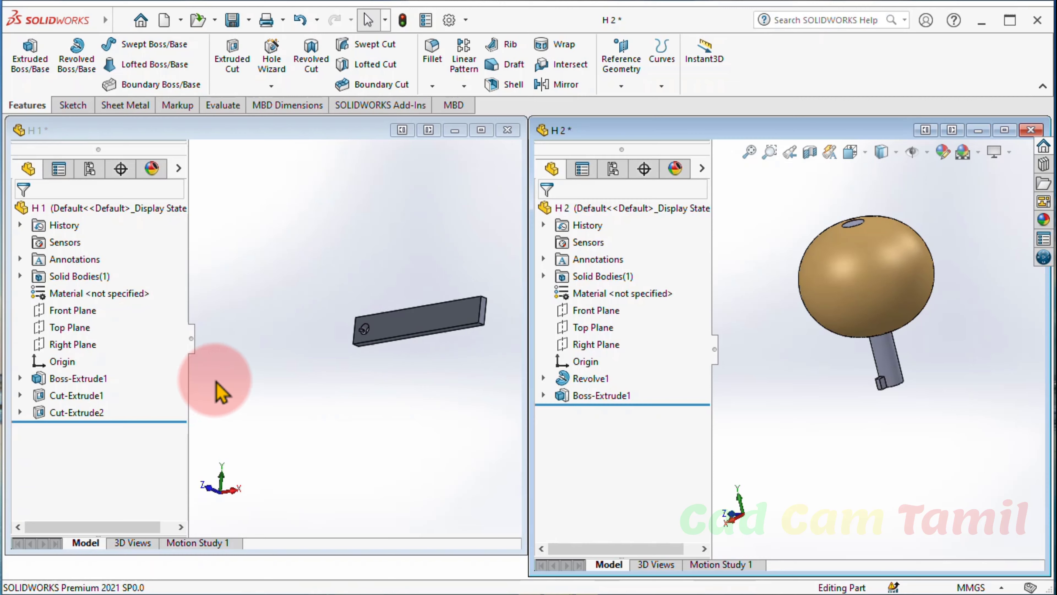
# Rotate and zoom to inspect the bar's keyed hole and the knob's key, then close H2
pyautogui.moveTo(431, 335); pyautogui.dragTo(465, 323, button='middle')
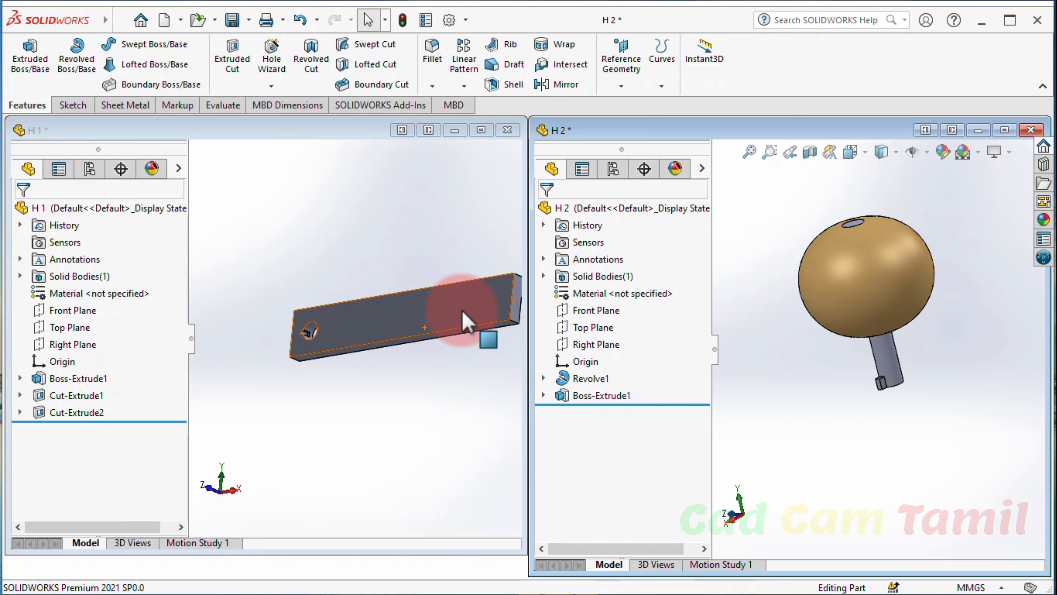
pyautogui.scroll(-2, 313, 350)
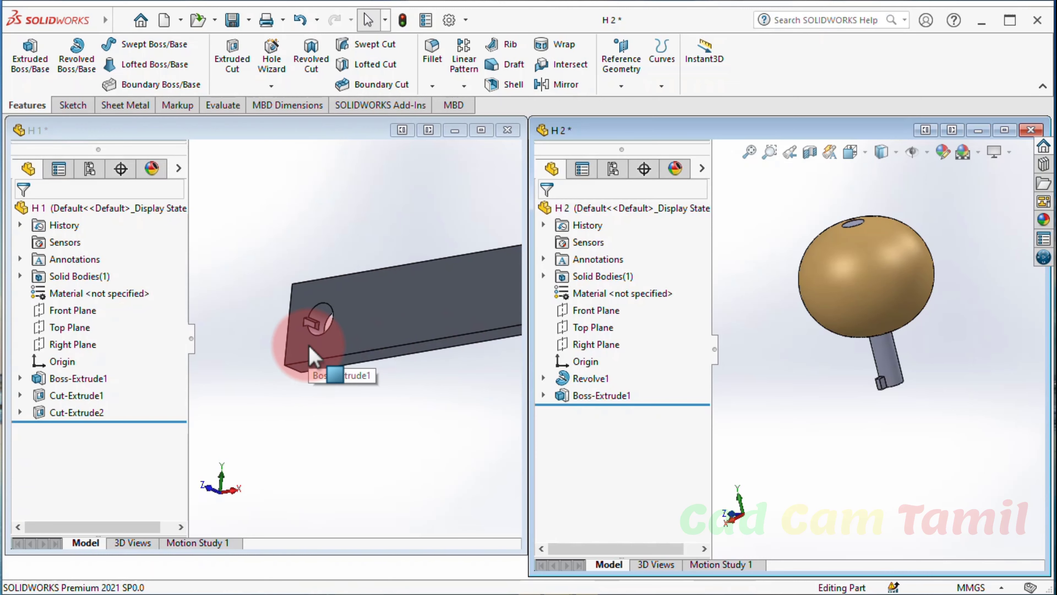
pyautogui.scroll(-3, 338, 313)
pyautogui.scroll(-2, 340, 321)
pyautogui.scroll(-1, 882, 412)
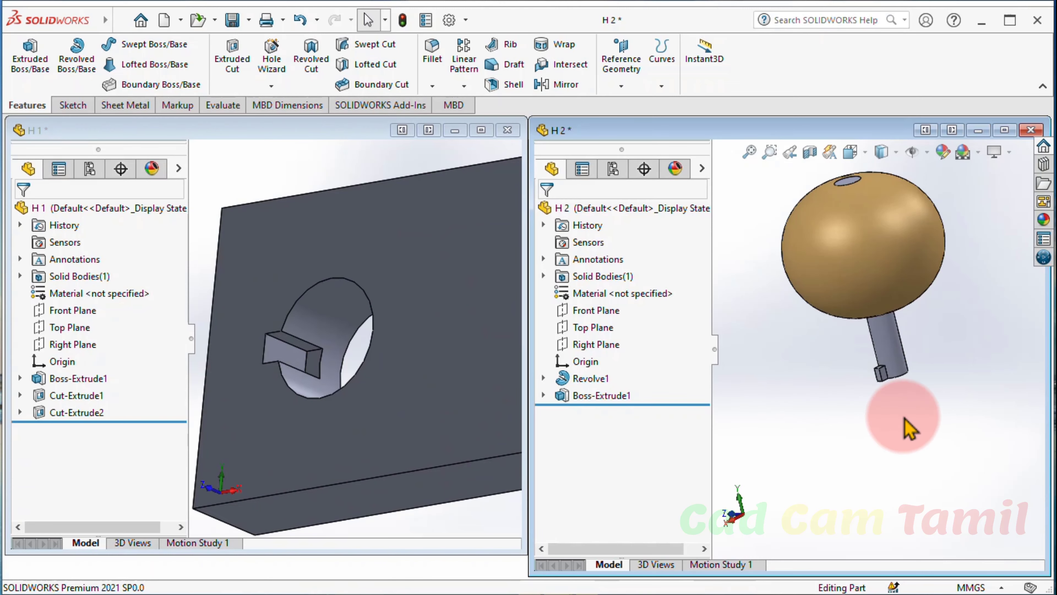
pyautogui.scroll(-2, 908, 412)
pyautogui.scroll(-1, 764, 285)
pyautogui.scroll(-1, 874, 376)
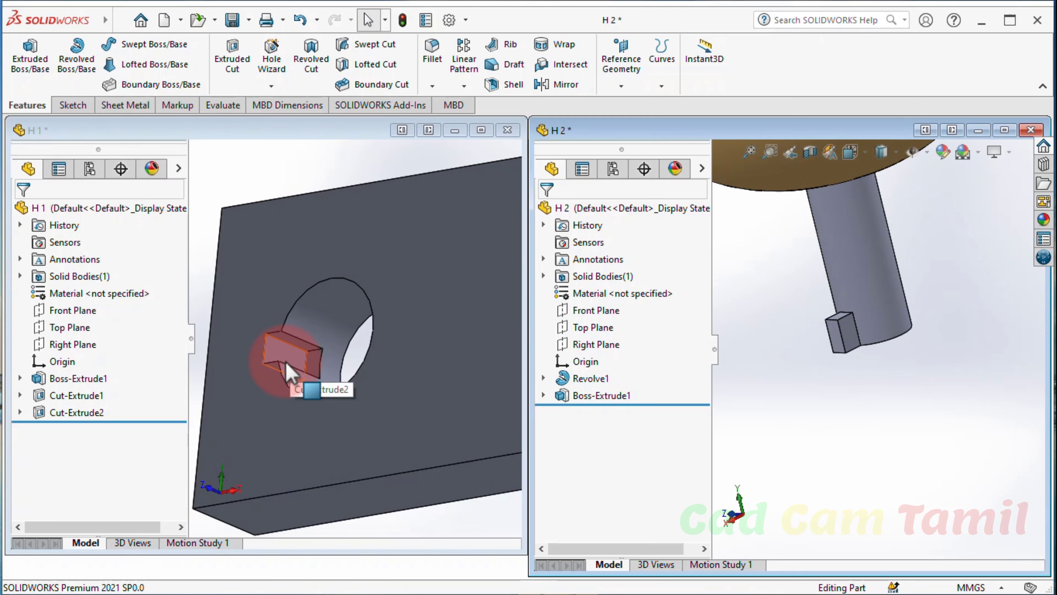
pyautogui.moveTo(291, 372)
pyautogui.mouseDown()
pyautogui.moveTo(316, 372)
pyautogui.moveTo(321, 354)
pyautogui.mouseUp()
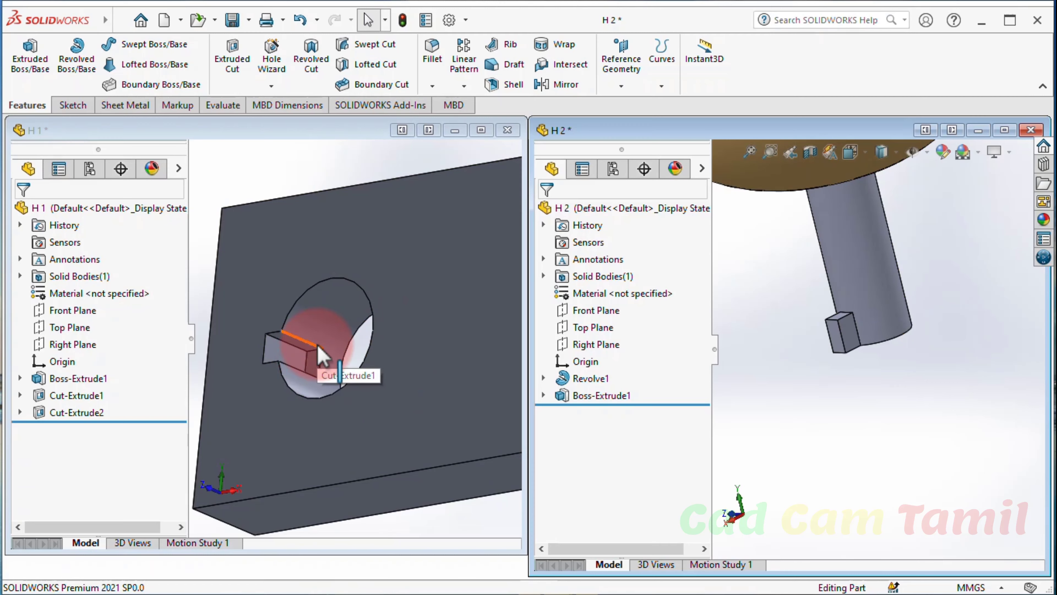
pyautogui.moveTo(323, 356); pyautogui.dragTo(325, 357)
pyautogui.click(1031, 129)
# Maximize the H1 window, zoom to fit the whole bar, and show the Reference Geometry list
pyautogui.click(481, 130)
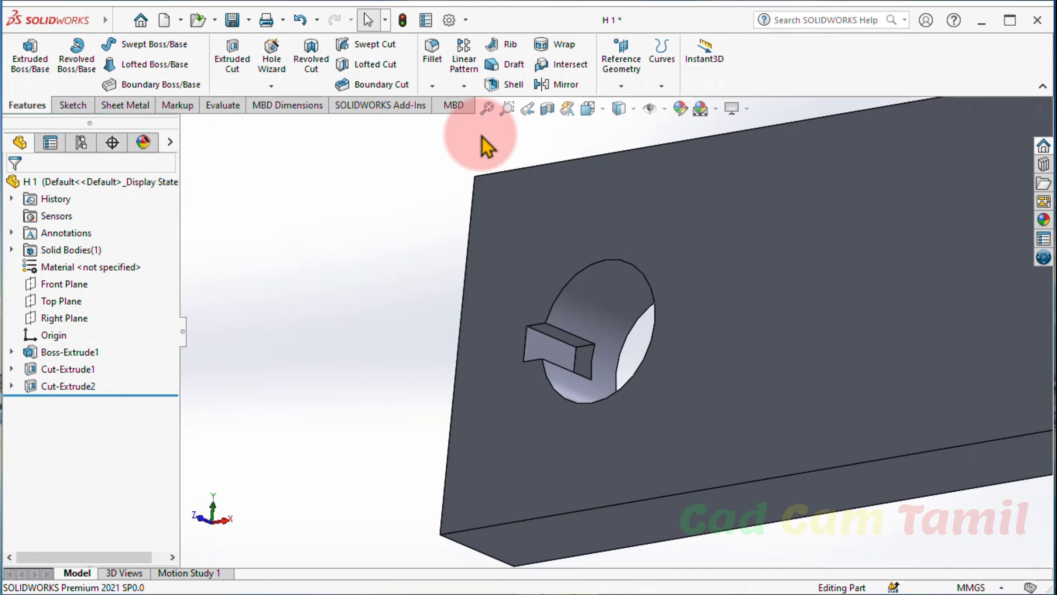
pyautogui.hotkey('ctrl', 'Right')
pyautogui.hotkey('ctrl', 'Right')
pyautogui.hotkey('ctrl', 'Right')
pyautogui.hotkey('ctrl', 'Right')
pyautogui.hotkey('ctrl', 'Right')
pyautogui.hotkey('ctrl', 'Right')
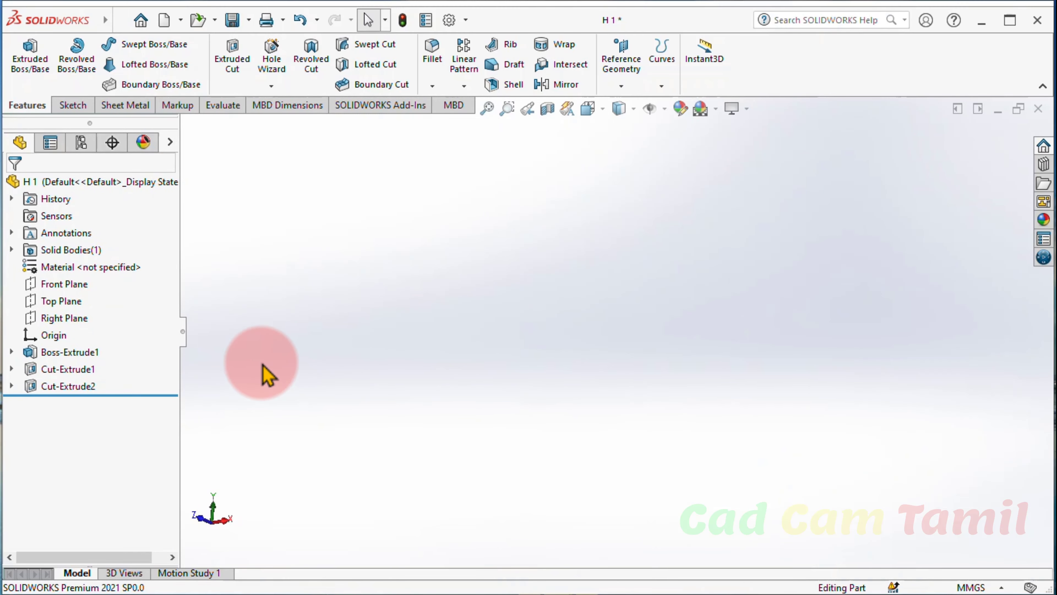
pyautogui.click(488, 109)
pyautogui.click(584, 93)
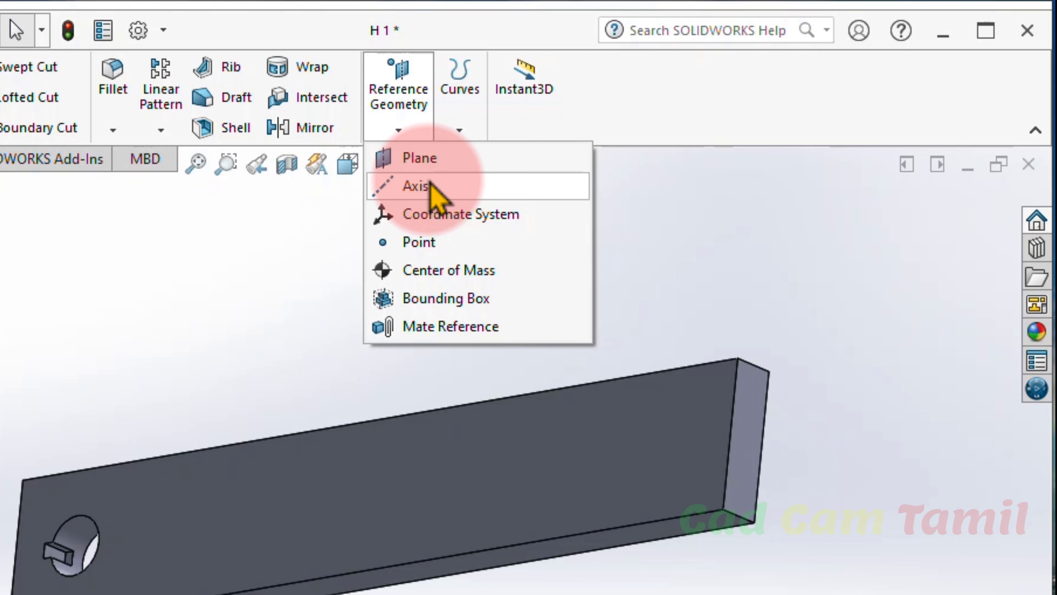
# Create a coordinate system with origin at the bar's far top corner and axes along its top edges
pyautogui.click(431, 217)
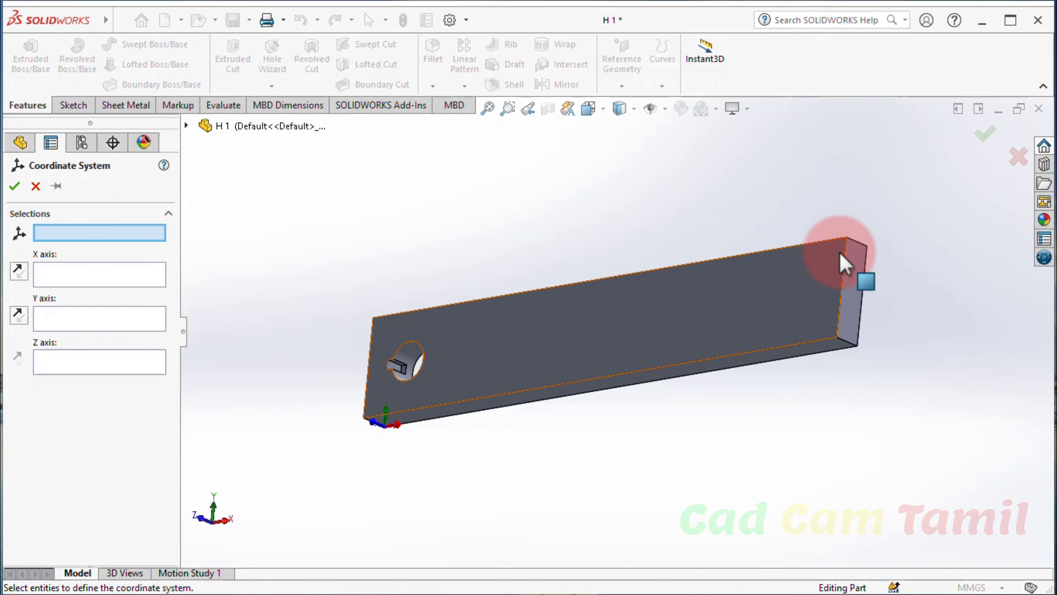
pyautogui.click(847, 240)
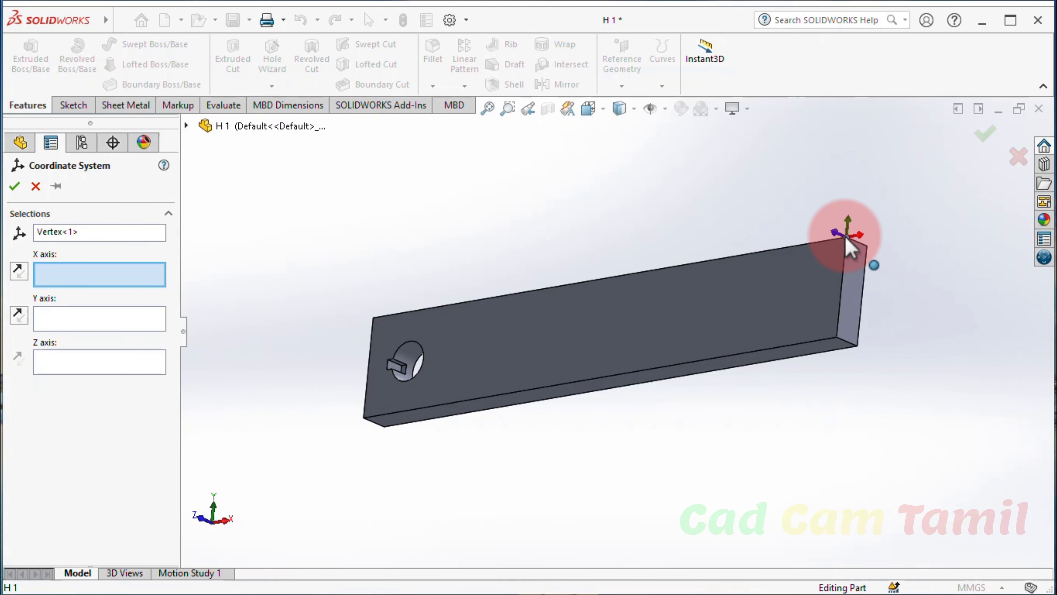
pyautogui.scroll(-2, 864, 256)
pyautogui.scroll(-3, 793, 285)
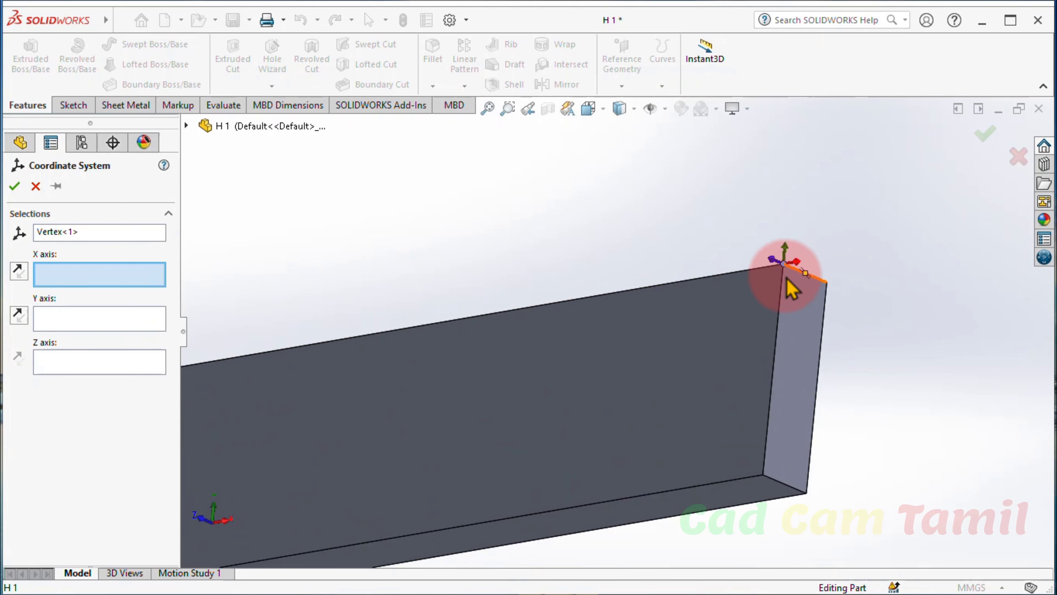
pyautogui.click(801, 275)
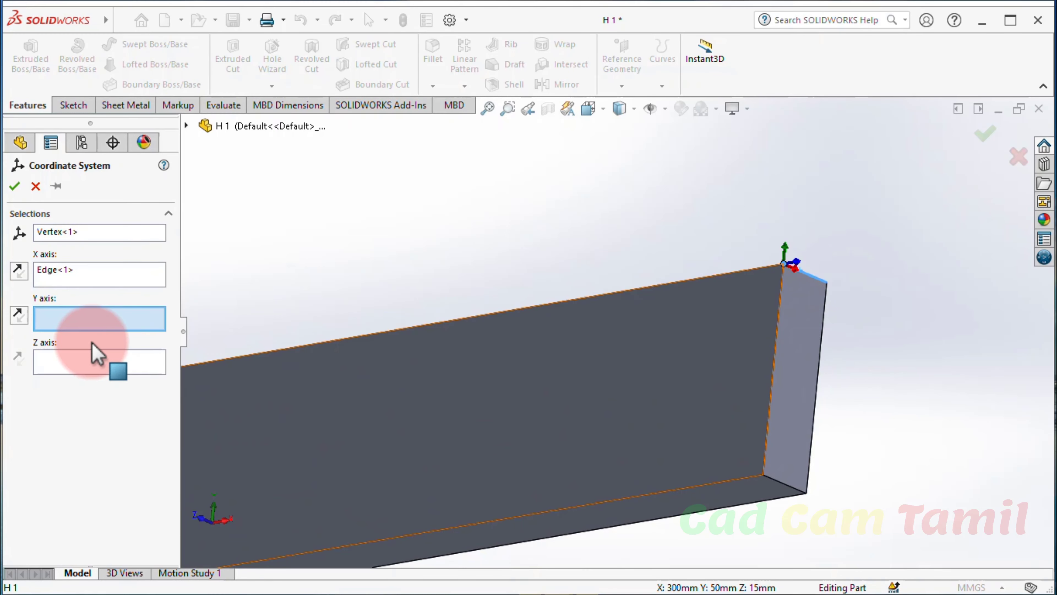
pyautogui.click(776, 332)
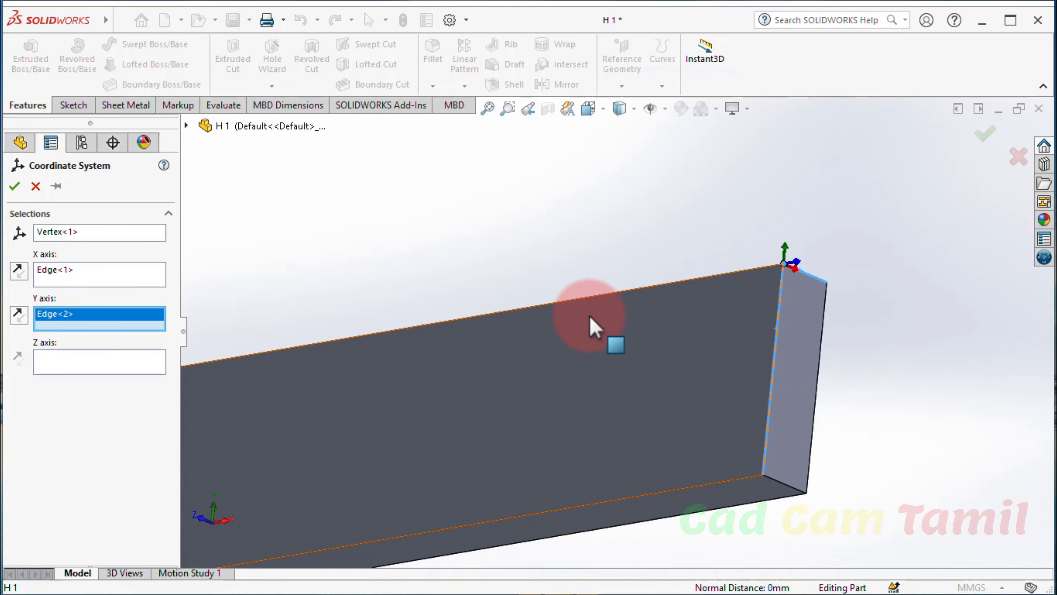
pyautogui.click(725, 276)
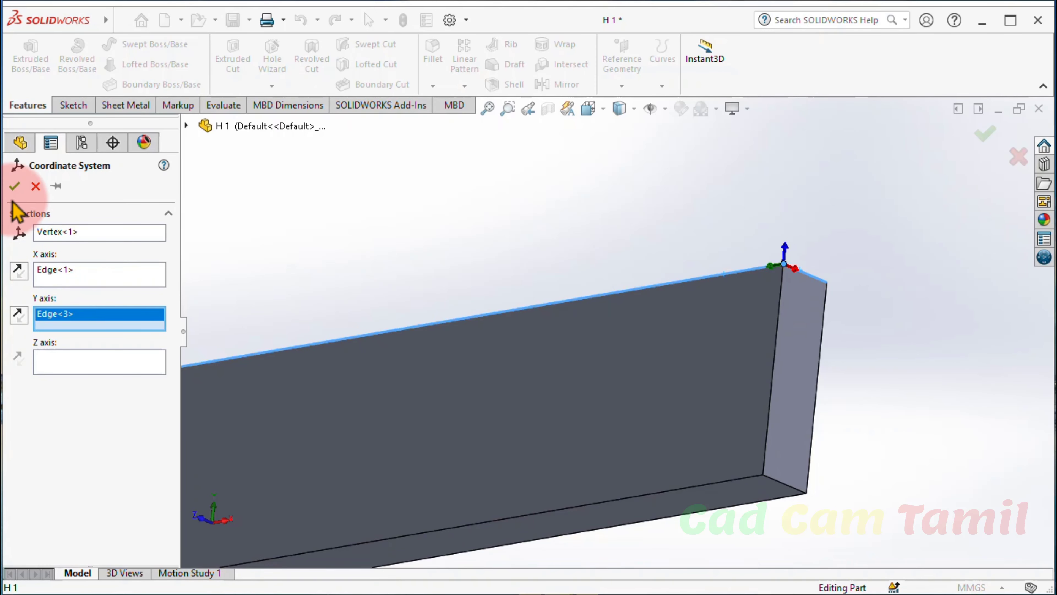
pyautogui.click(14, 187)
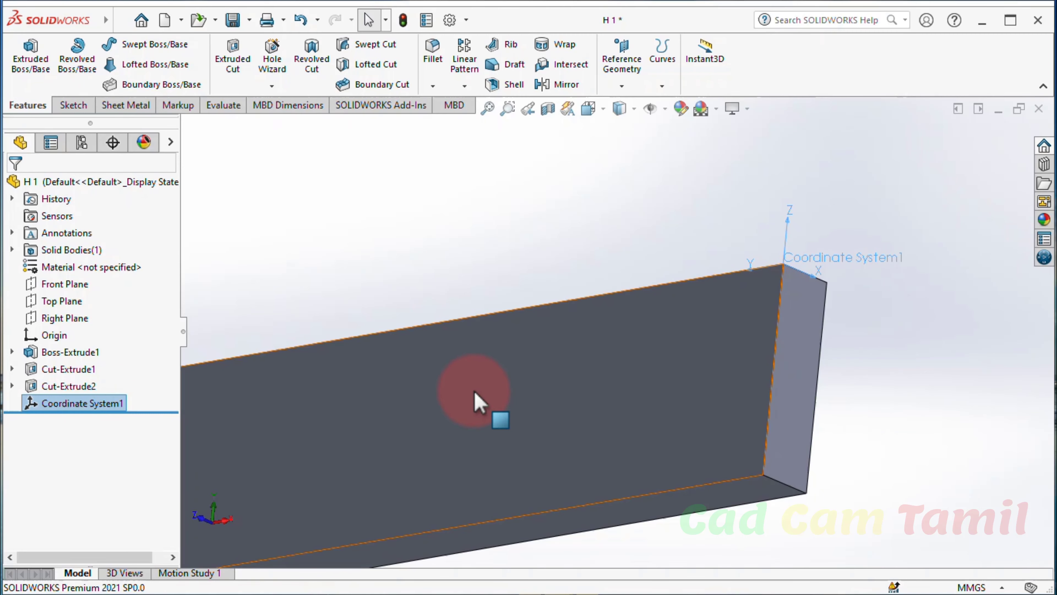
# Delete Coordinate System1 from the feature tree and reopen the Reference Geometry list
pyautogui.moveTo(60, 401); pyautogui.dragTo(38, 407)
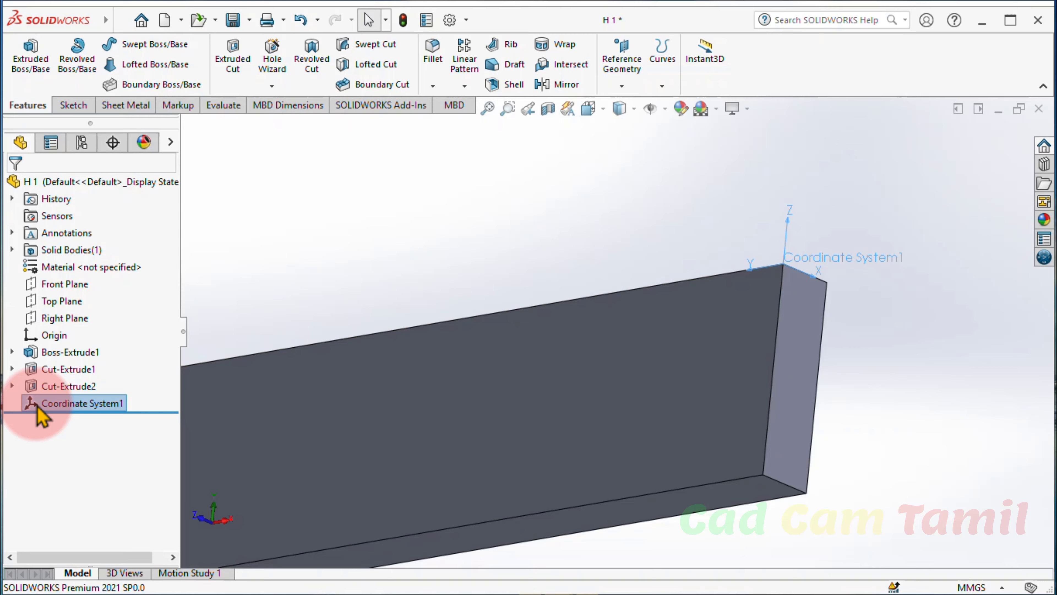
pyautogui.rightClick(37, 406)
pyautogui.click(46, 399)
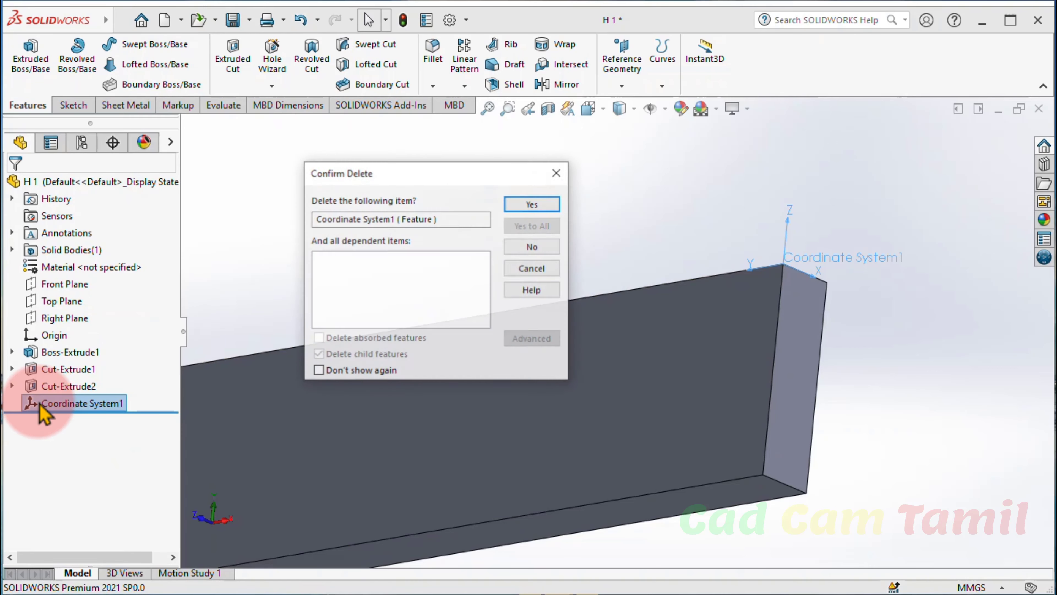
pyautogui.click(552, 205)
pyautogui.click(622, 86)
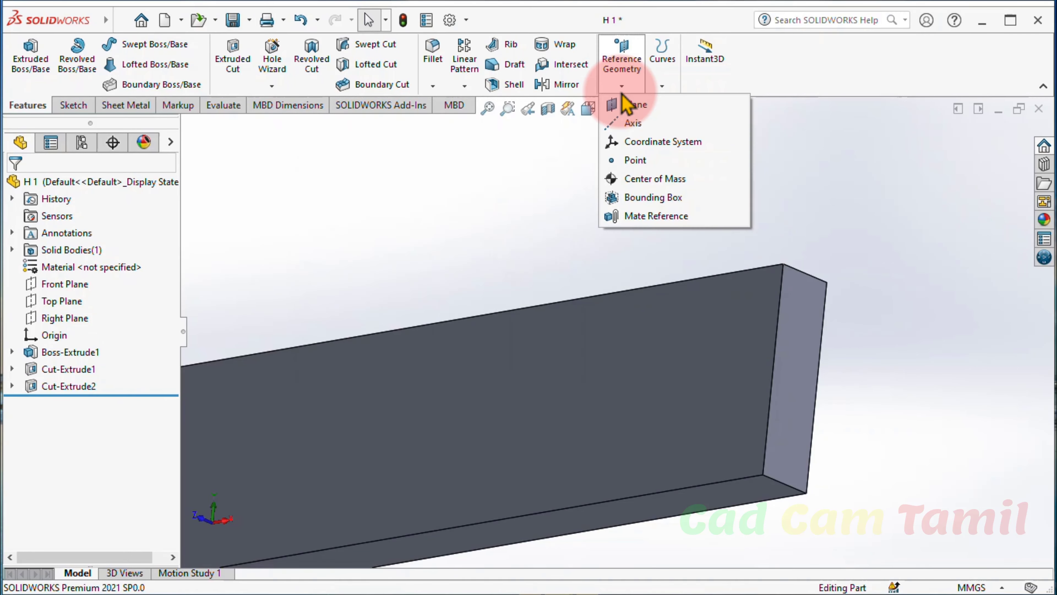
# Define a reference point at the center of the bar's end face with the Projection option
pyautogui.click(634, 160)
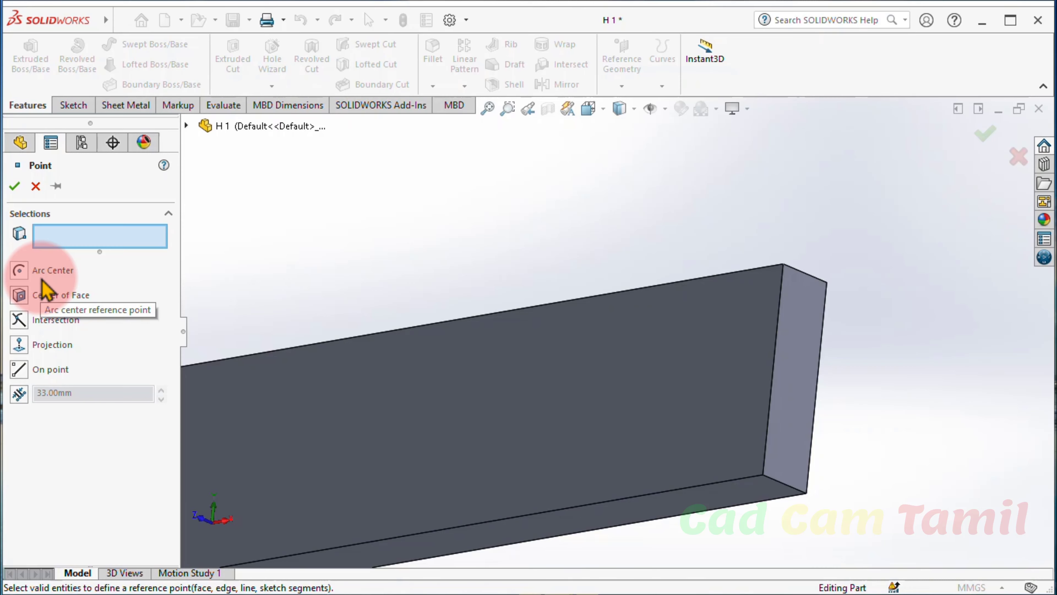
pyautogui.click(69, 296)
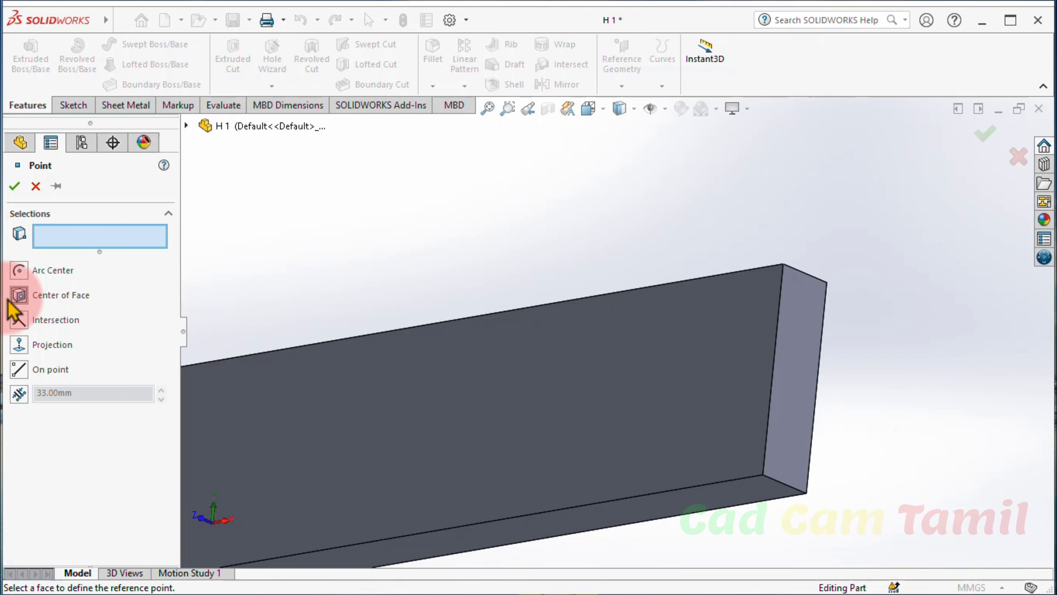
pyautogui.click(793, 411)
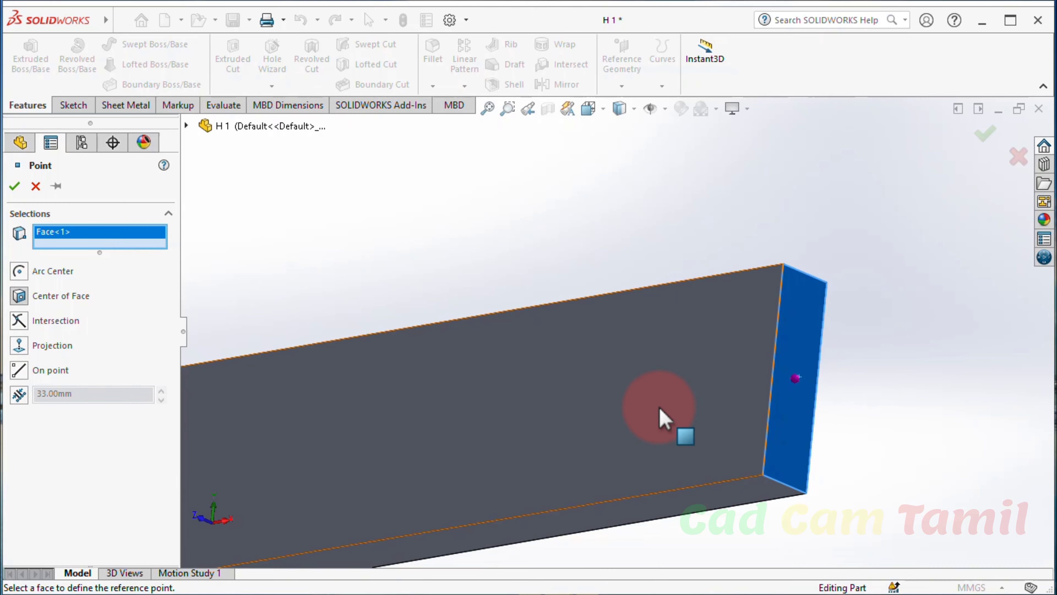
pyautogui.click(59, 347)
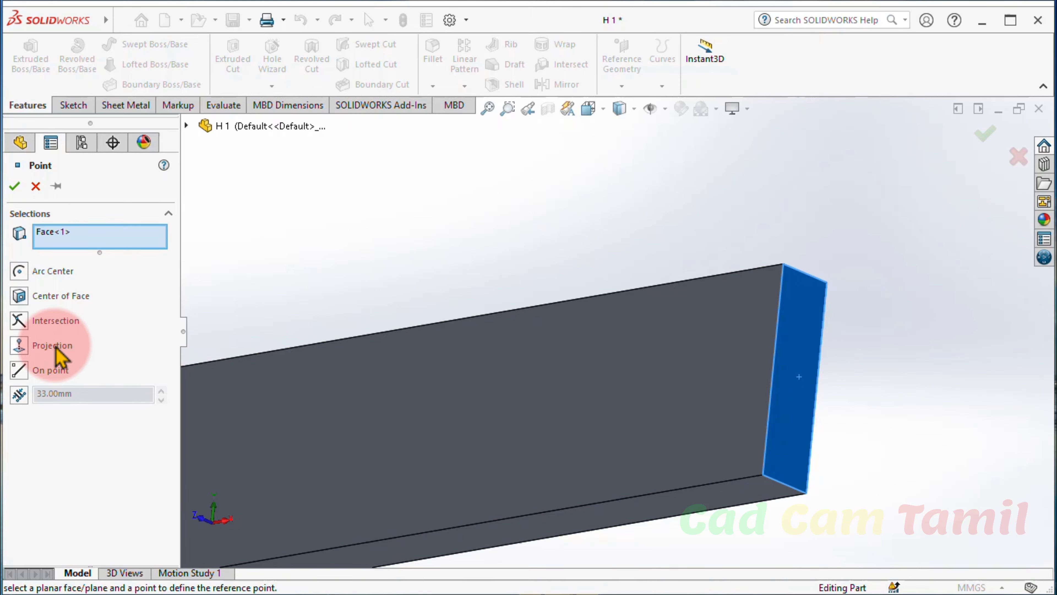
pyautogui.click(58, 346)
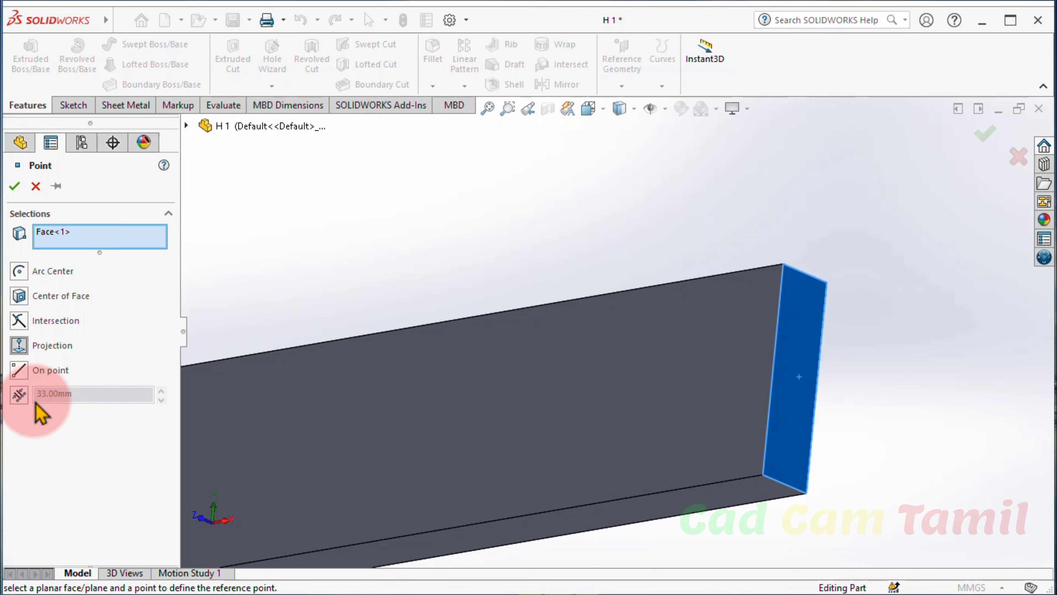
# Preview 4 points along the top edge using Percentage, 20mm Distance and Evenly Distribute, then cancel
pyautogui.click(20, 395)
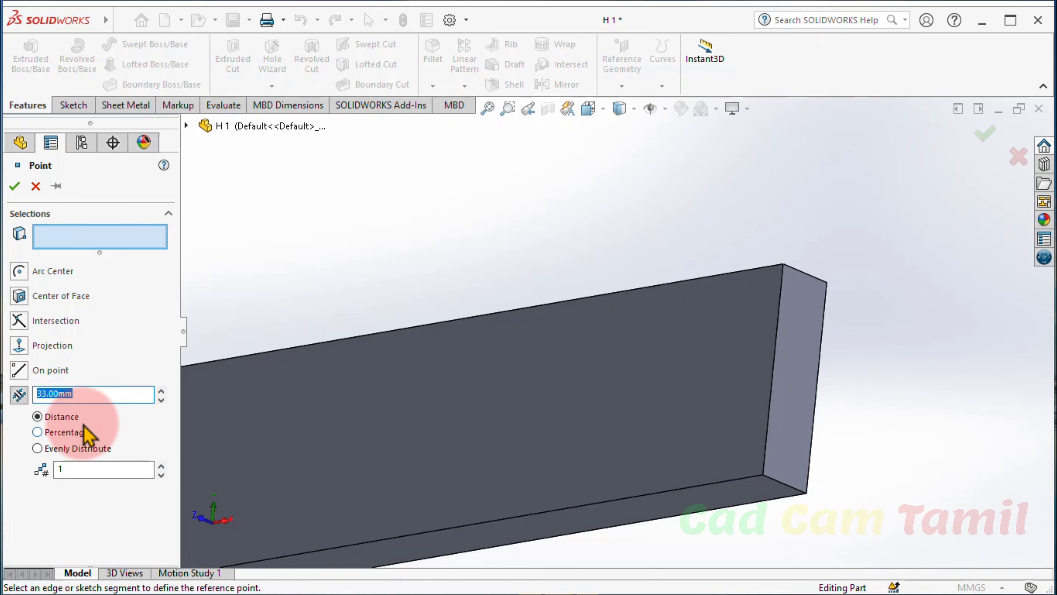
pyautogui.click(162, 466)
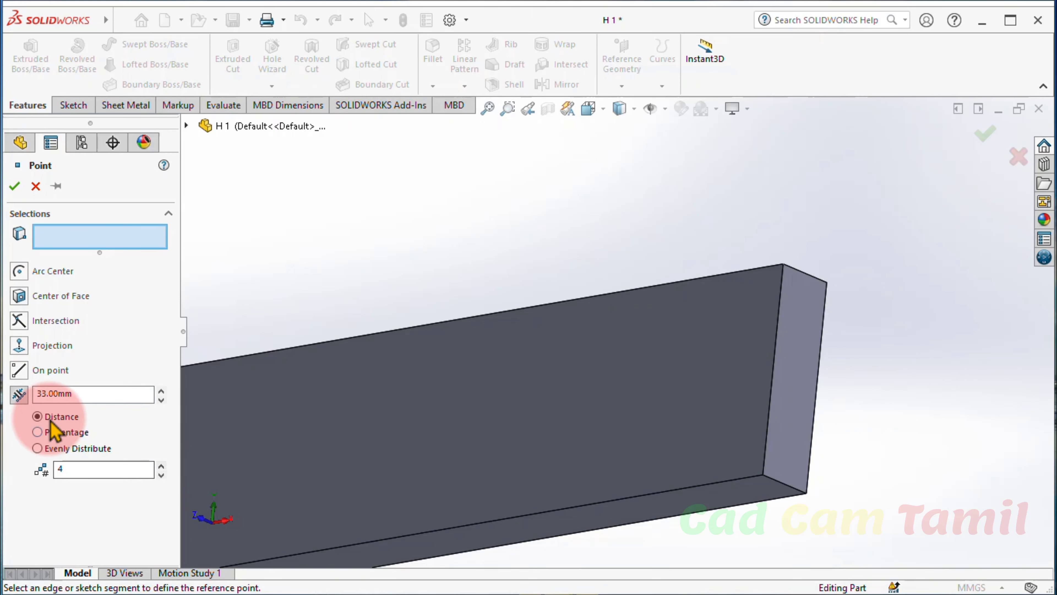
pyautogui.click(38, 433)
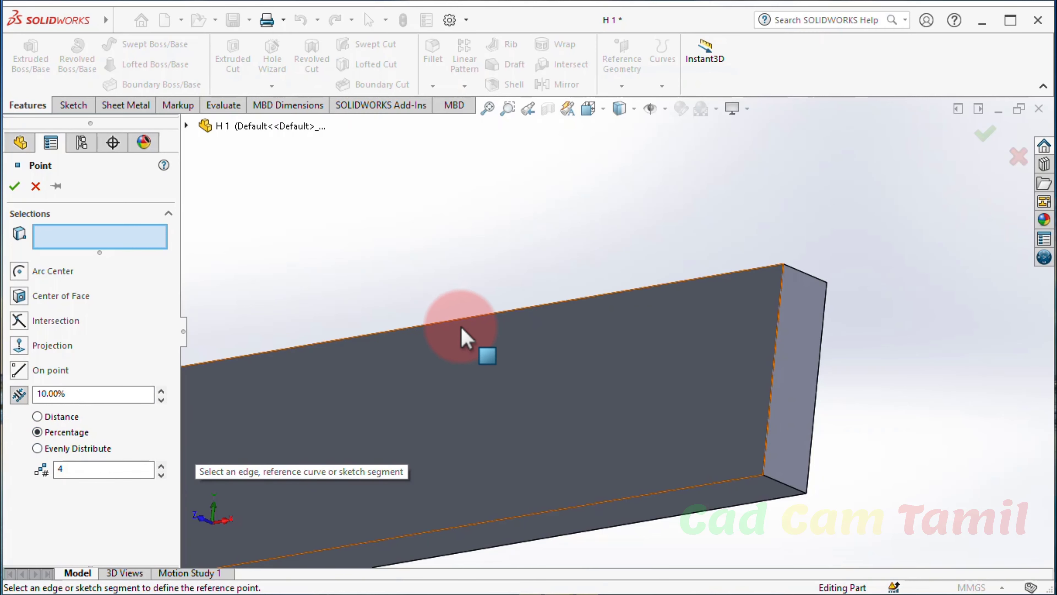
pyautogui.click(466, 318)
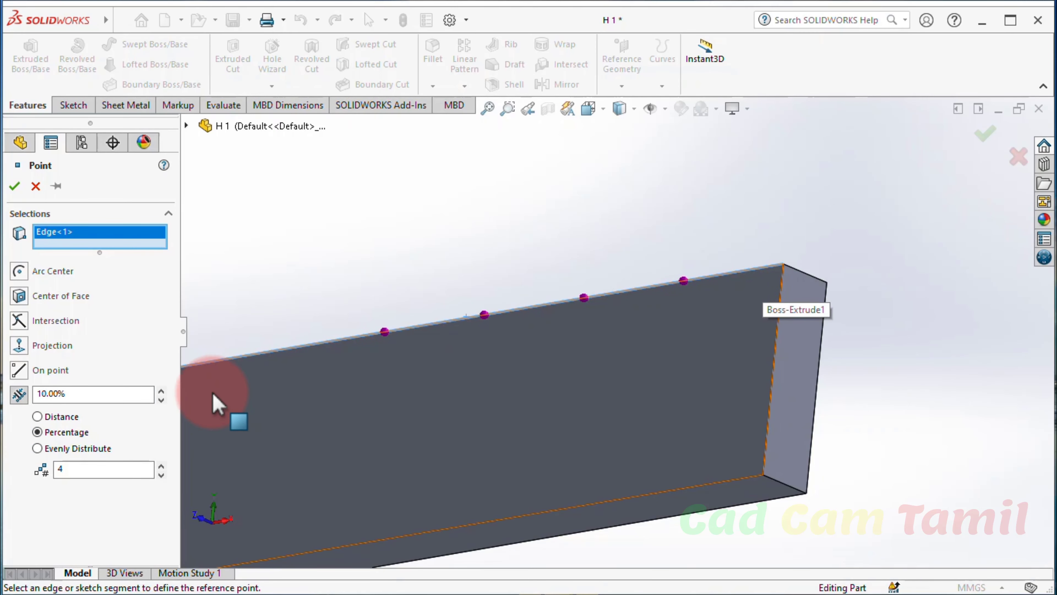
pyautogui.click(58, 416)
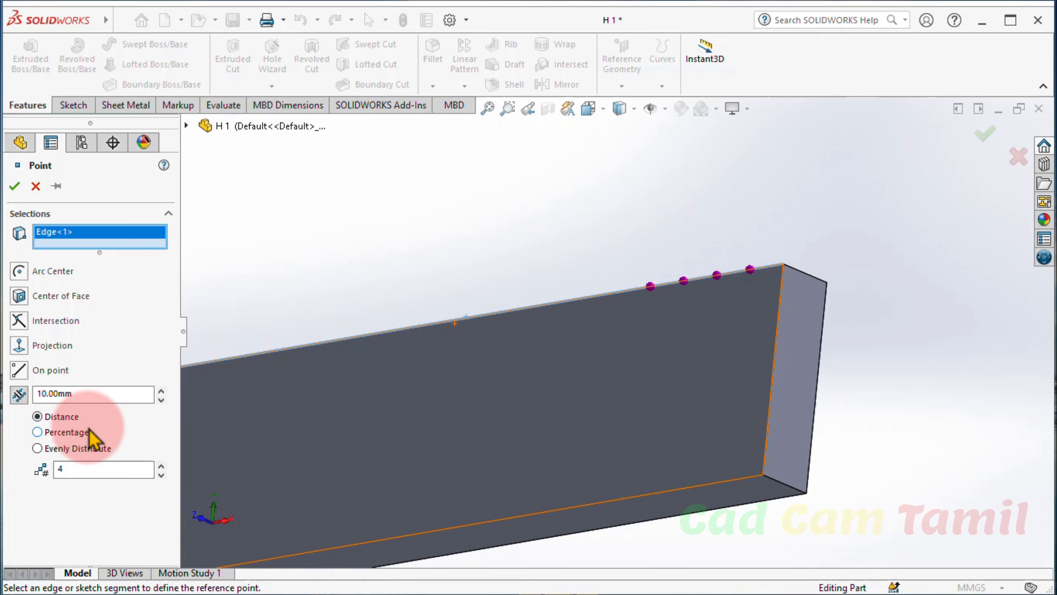
pyautogui.click(93, 394)
pyautogui.write('20')
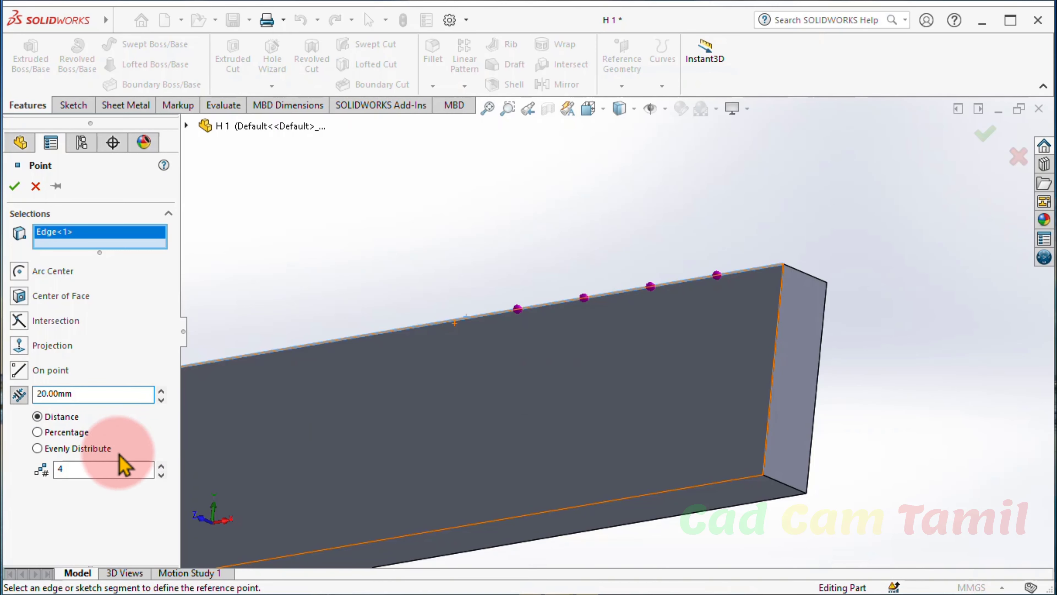
pyautogui.click(38, 448)
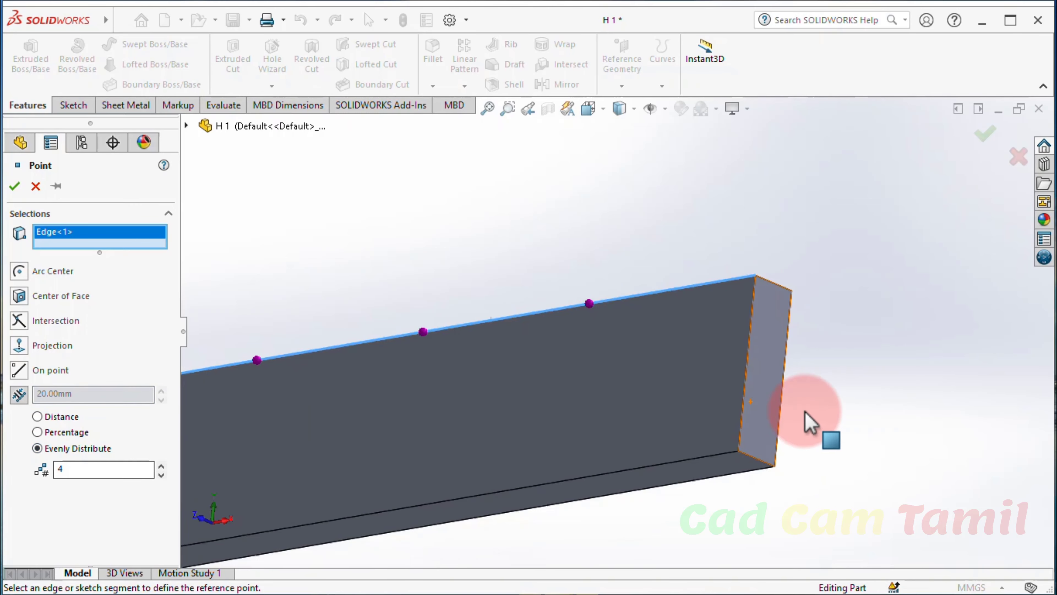
pyautogui.scroll(3, 828, 412)
pyautogui.scroll(-3, 337, 365)
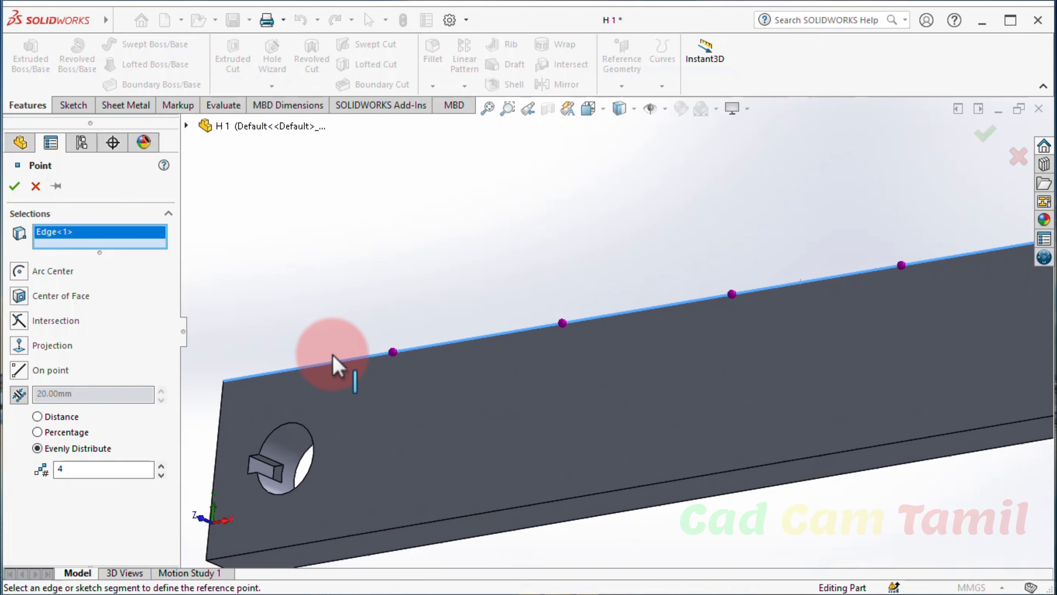
pyautogui.scroll(3, 557, 349)
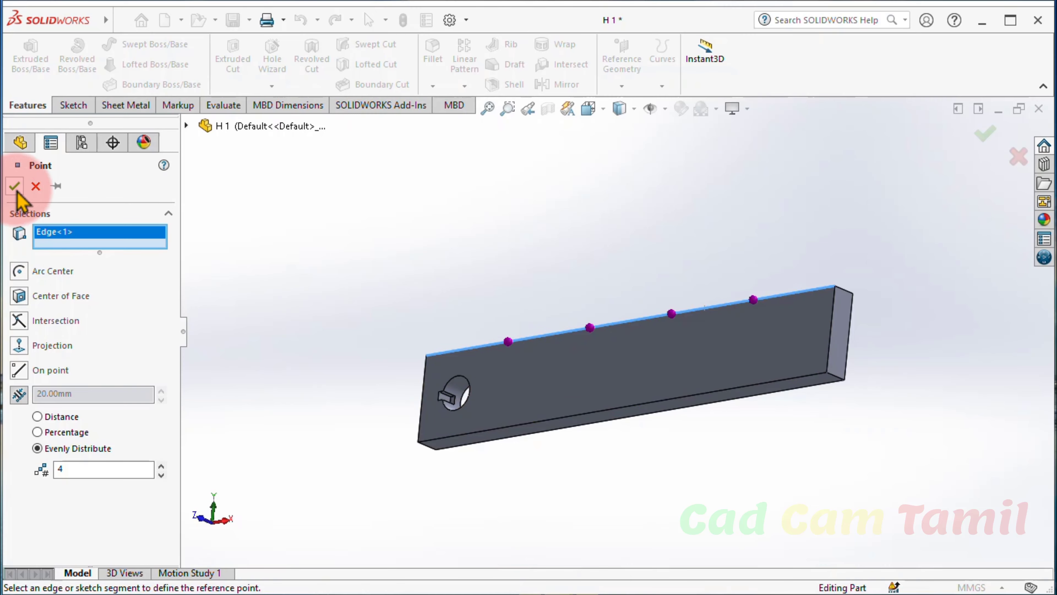
pyautogui.click(35, 187)
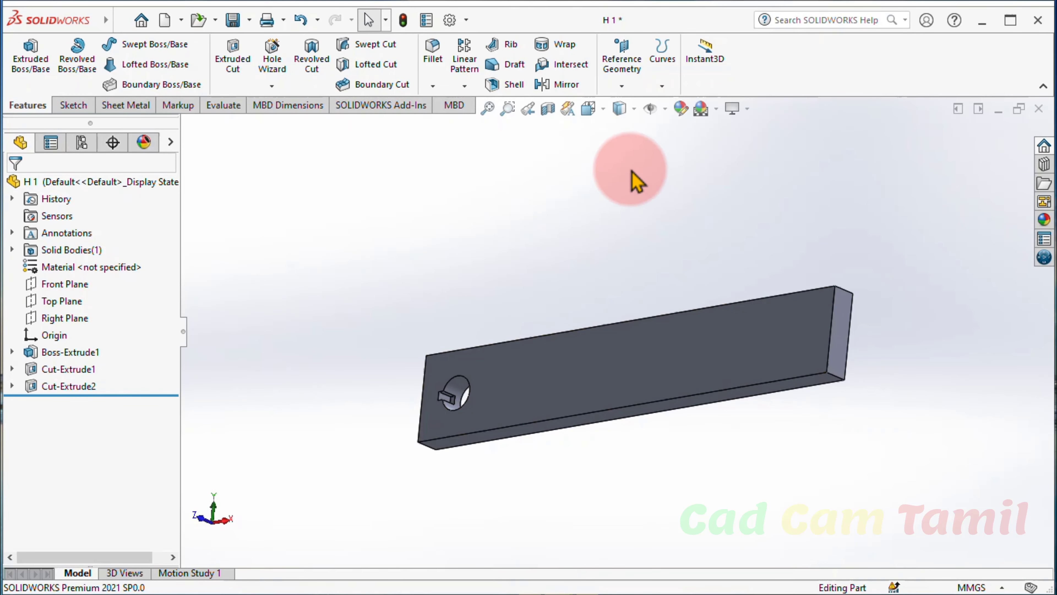
# Add a Center of Mass reference to bar H1 from the Reference Geometry list
pyautogui.click(631, 85)
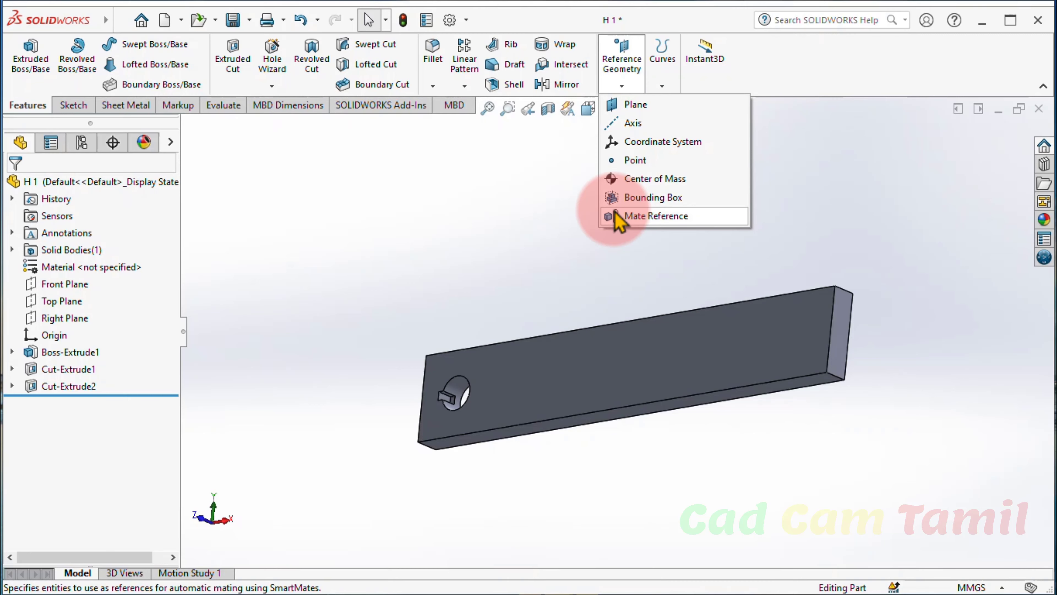
pyautogui.click(657, 183)
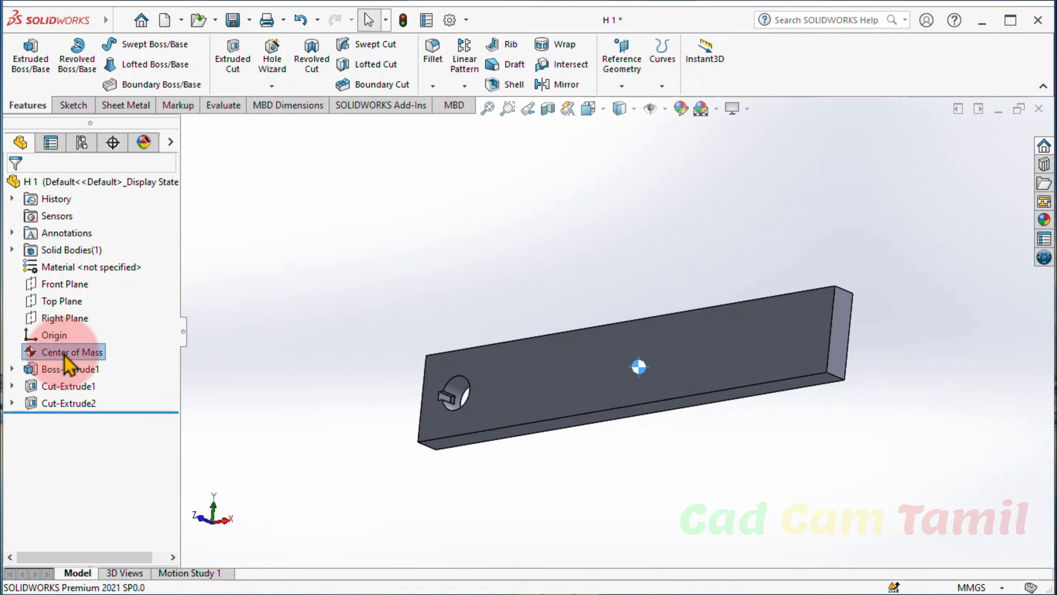
pyautogui.moveTo(65, 357); pyautogui.dragTo(439, 382)
pyautogui.press('Delete')
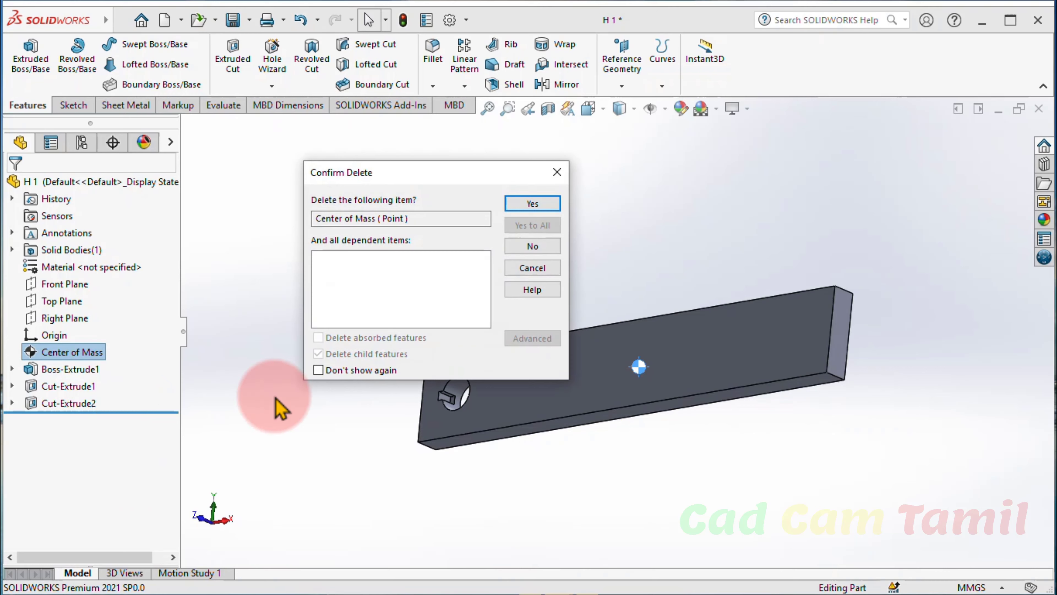
pyautogui.click(530, 204)
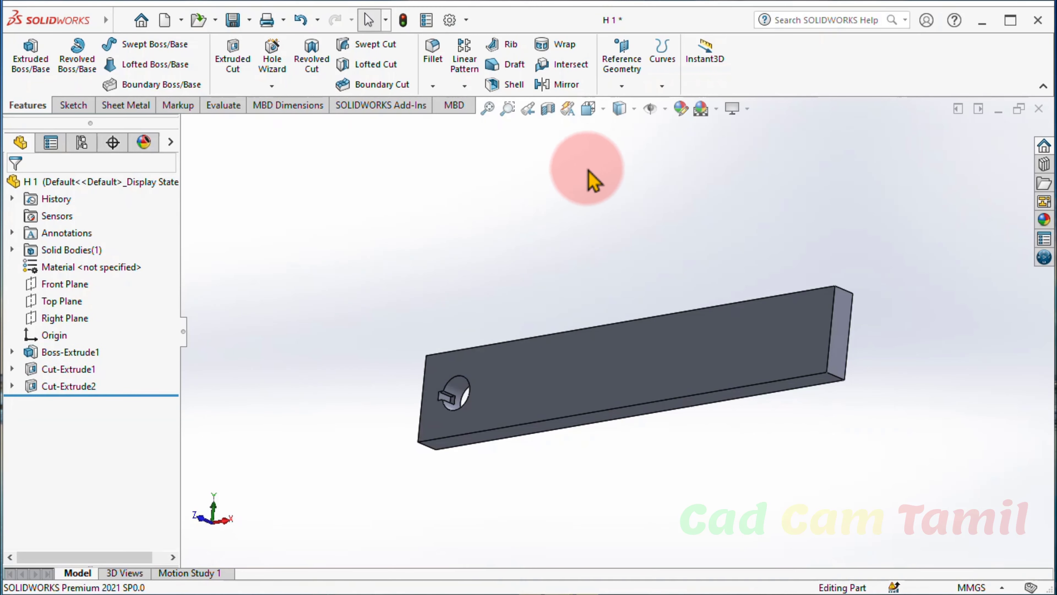
pyautogui.click(627, 90)
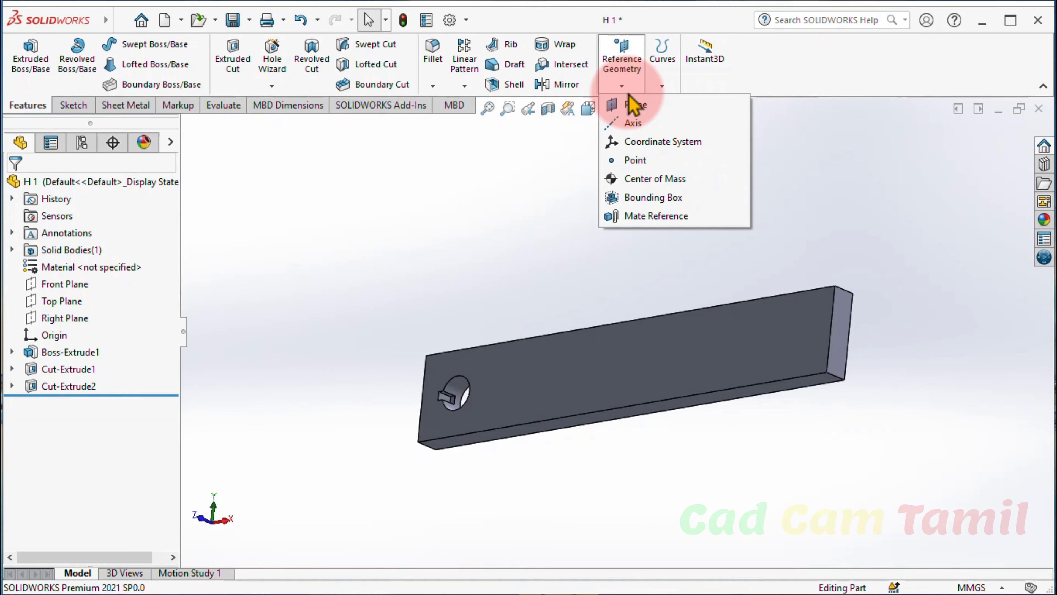
pyautogui.click(656, 178)
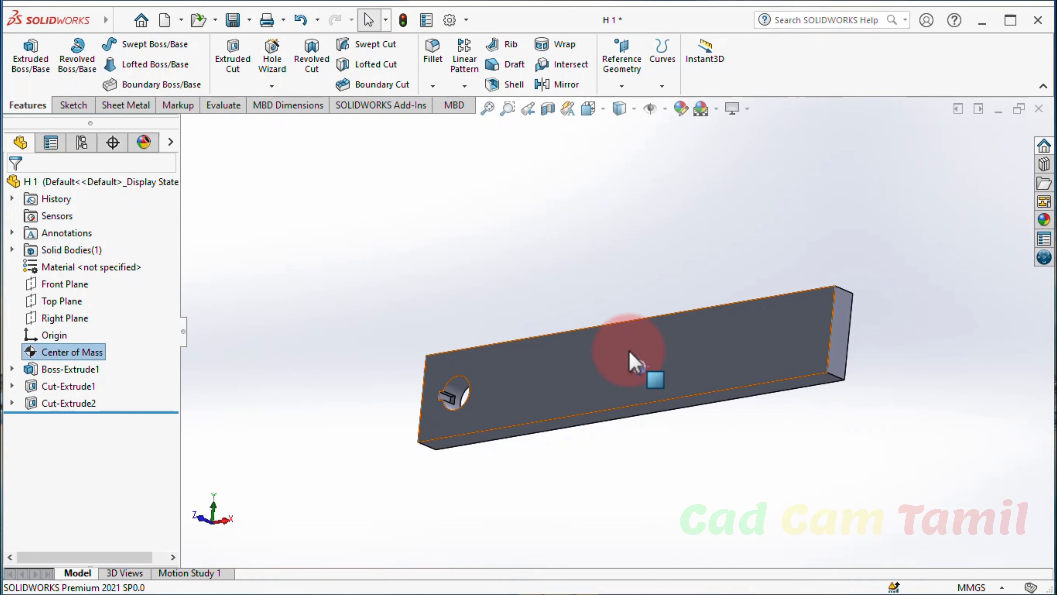
pyautogui.click(267, 342)
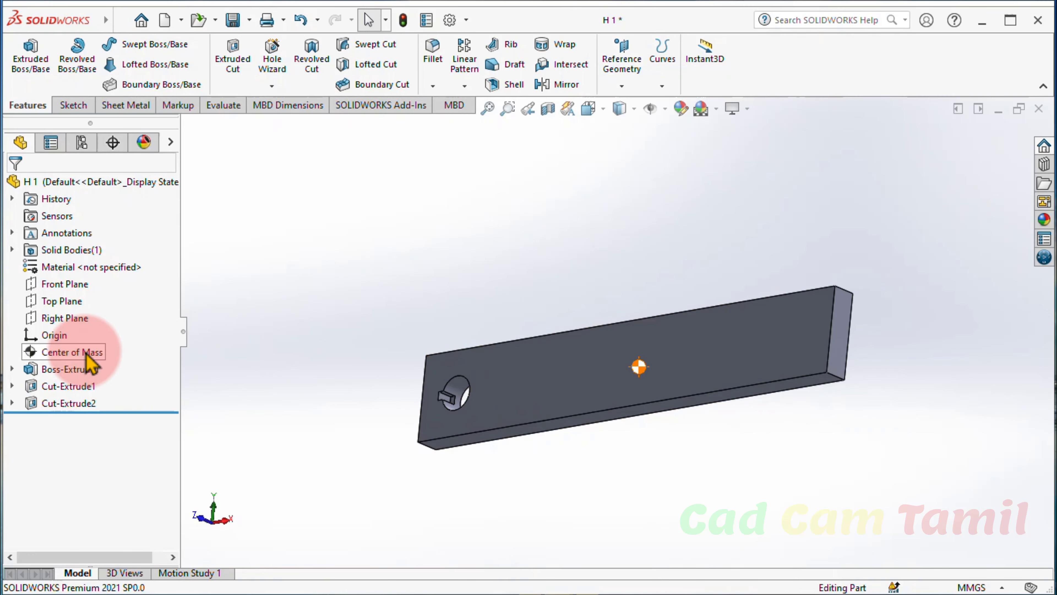
pyautogui.click(622, 62)
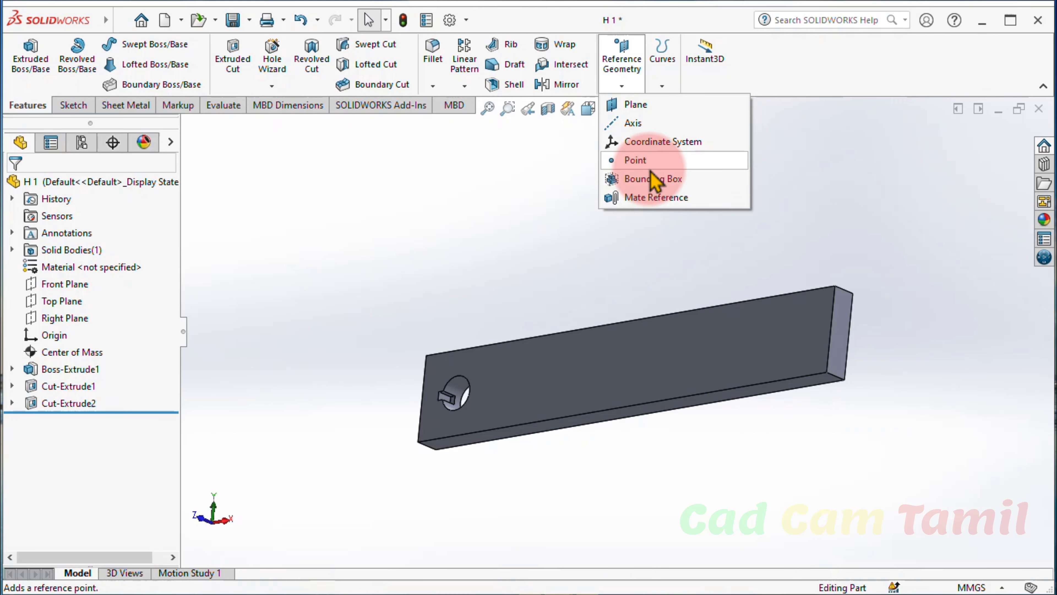
# Delete the Center of Mass from H1's feature tree and reopen the Reference Geometry list
pyautogui.click(60, 353)
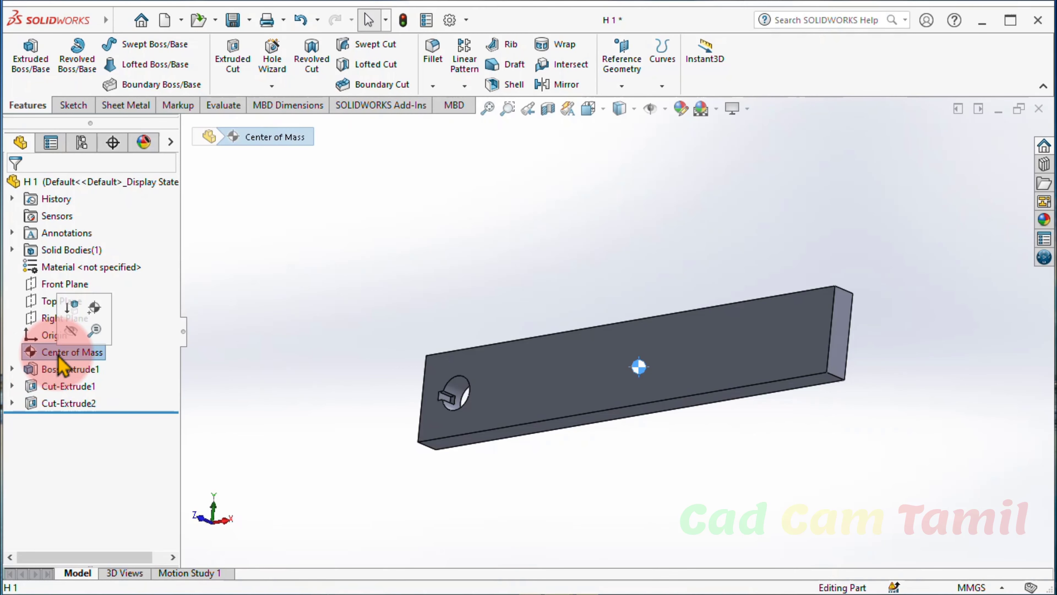
pyautogui.rightClick(61, 353)
pyautogui.click(93, 421)
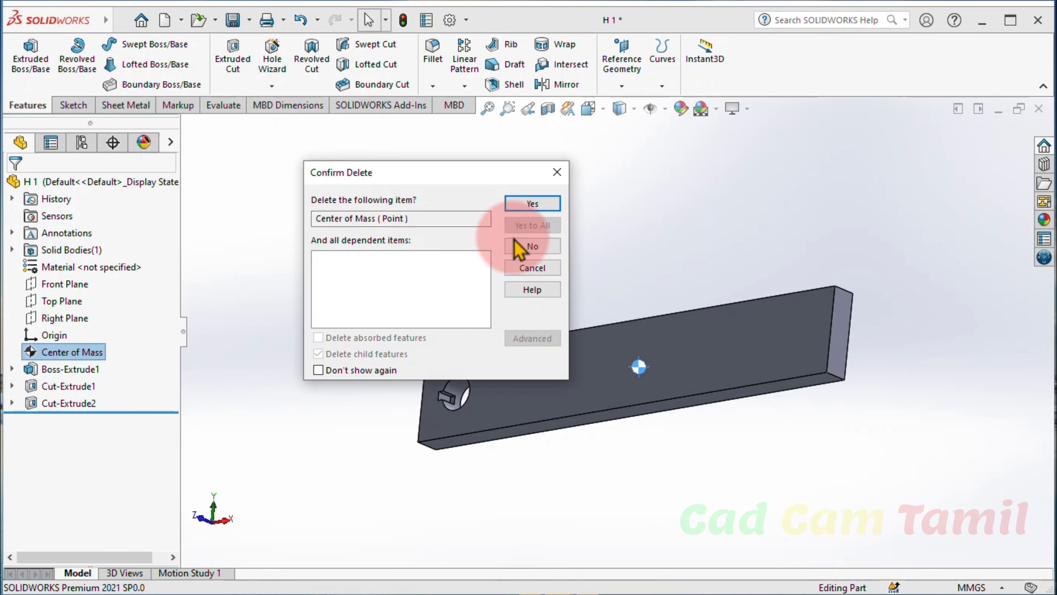
pyautogui.click(525, 207)
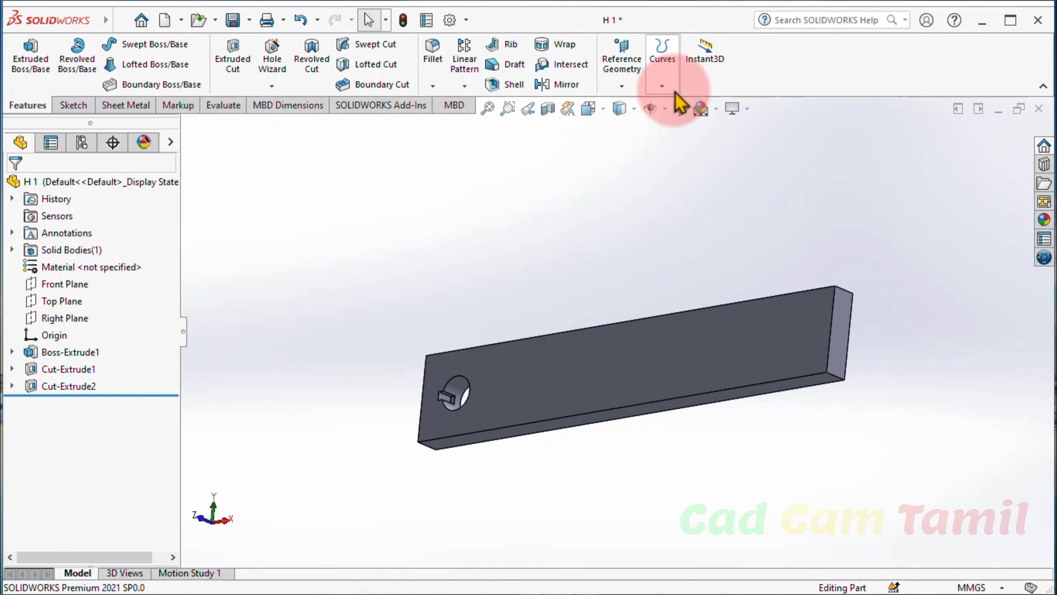
pyautogui.click(621, 85)
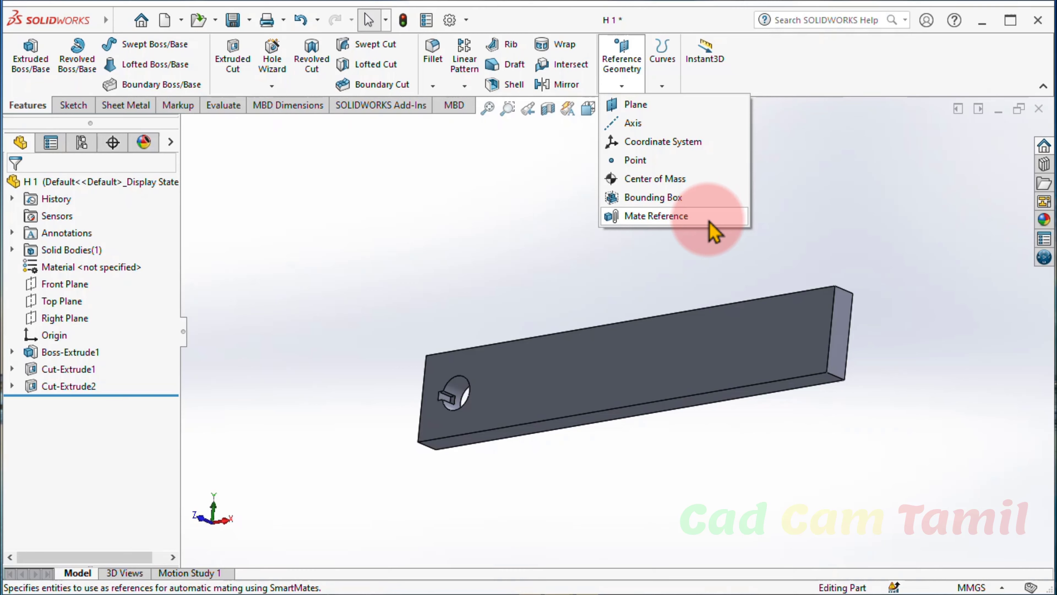
# Tile H1 and H2 vertically, zooming each view to the bar's keyed hole and the knob's key
pyautogui.click(958, 109)
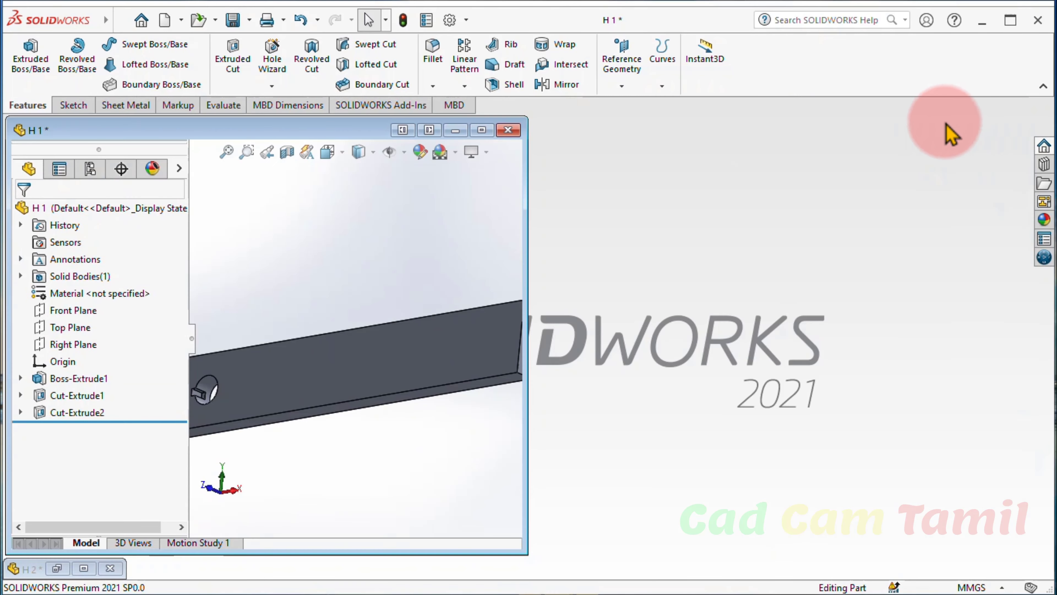
pyautogui.click(75, 569)
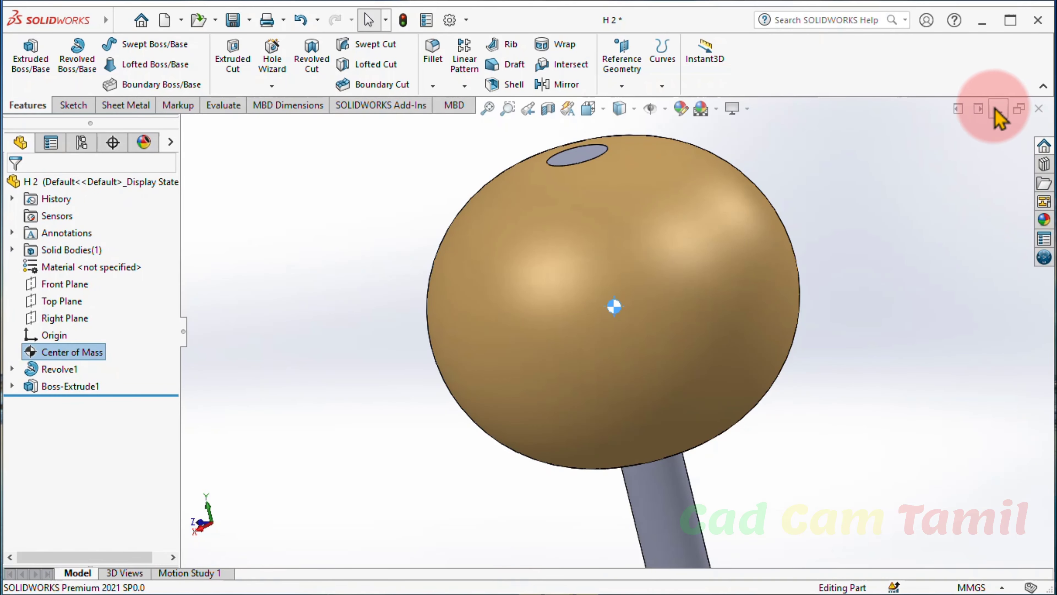
pyautogui.click(978, 110)
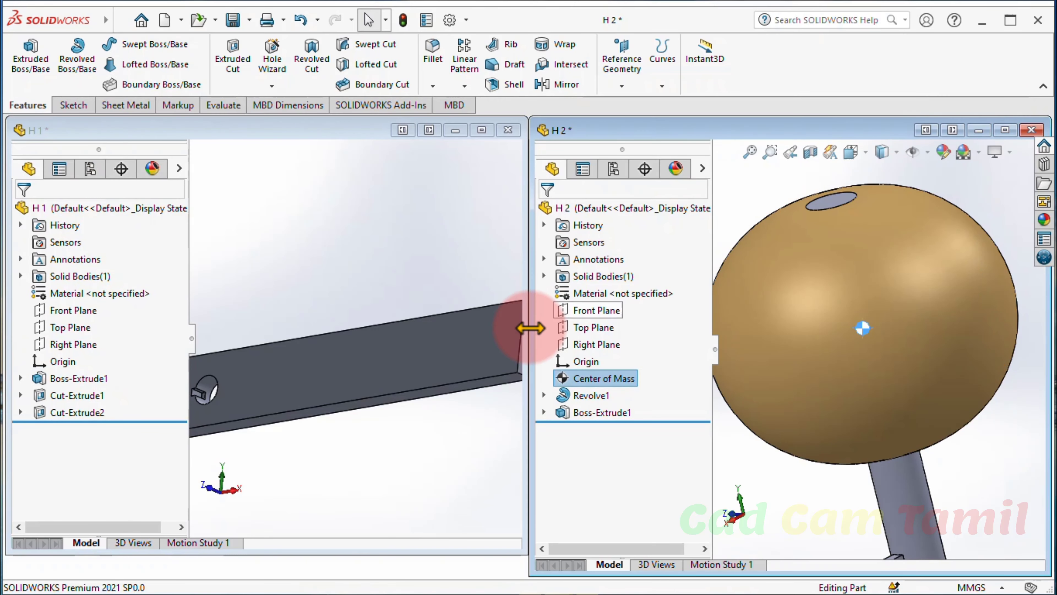
pyautogui.moveTo(528, 330)
pyautogui.mouseDown()
pyautogui.moveTo(368, 406)
pyautogui.moveTo(229, 366)
pyautogui.mouseUp()
pyautogui.scroll(-2, 319, 283)
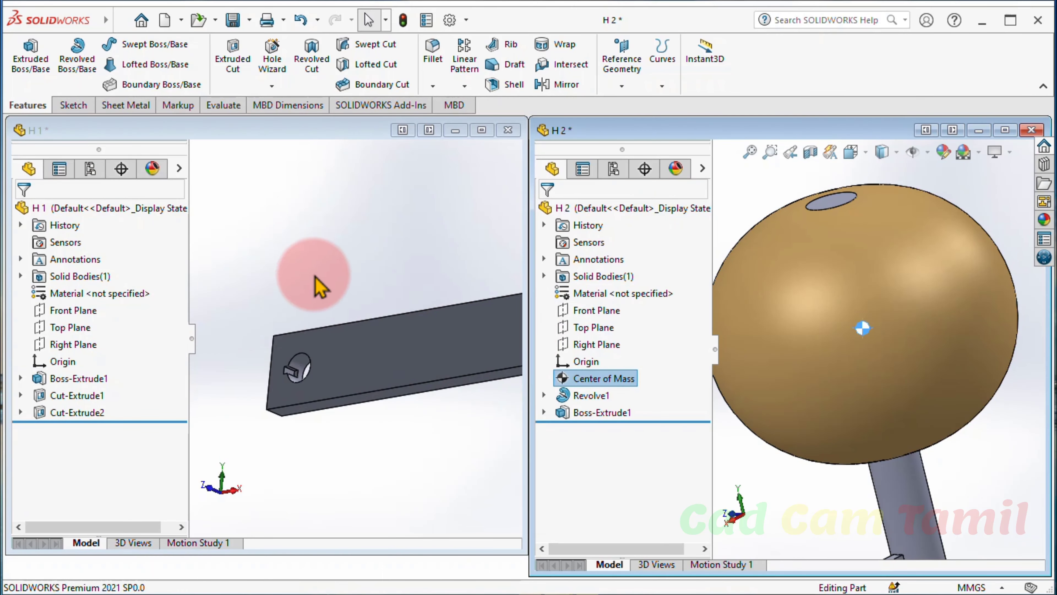
pyautogui.scroll(-2, 302, 394)
pyautogui.scroll(-2, 318, 366)
pyautogui.scroll(-3, 886, 521)
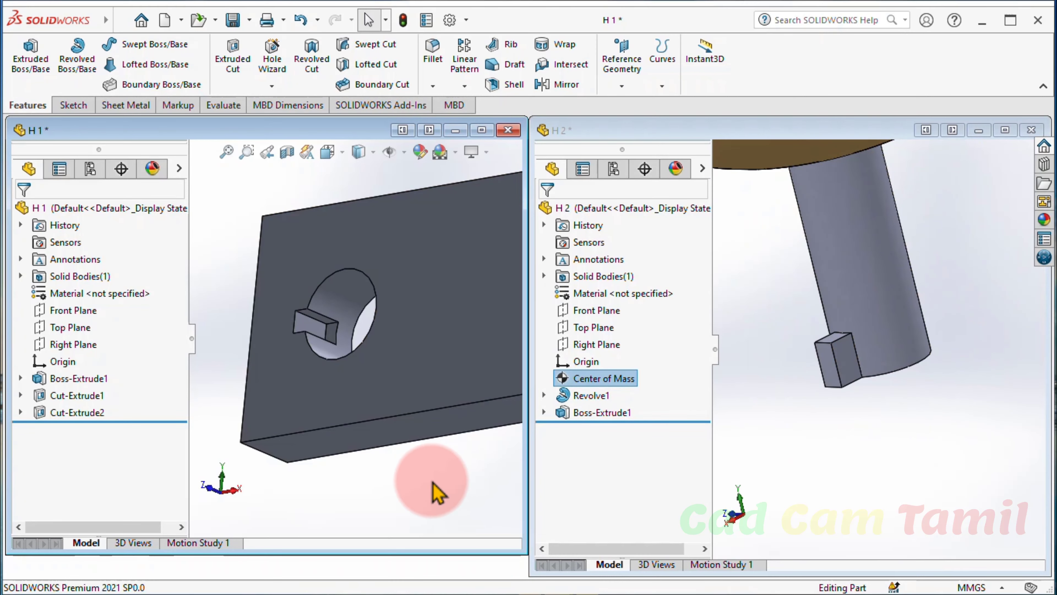
pyautogui.moveTo(815, 431)
pyautogui.mouseDown()
pyautogui.moveTo(266, 271)
pyautogui.moveTo(106, 137)
pyautogui.moveTo(43, 130)
pyautogui.moveTo(138, 123)
pyautogui.mouseUp()
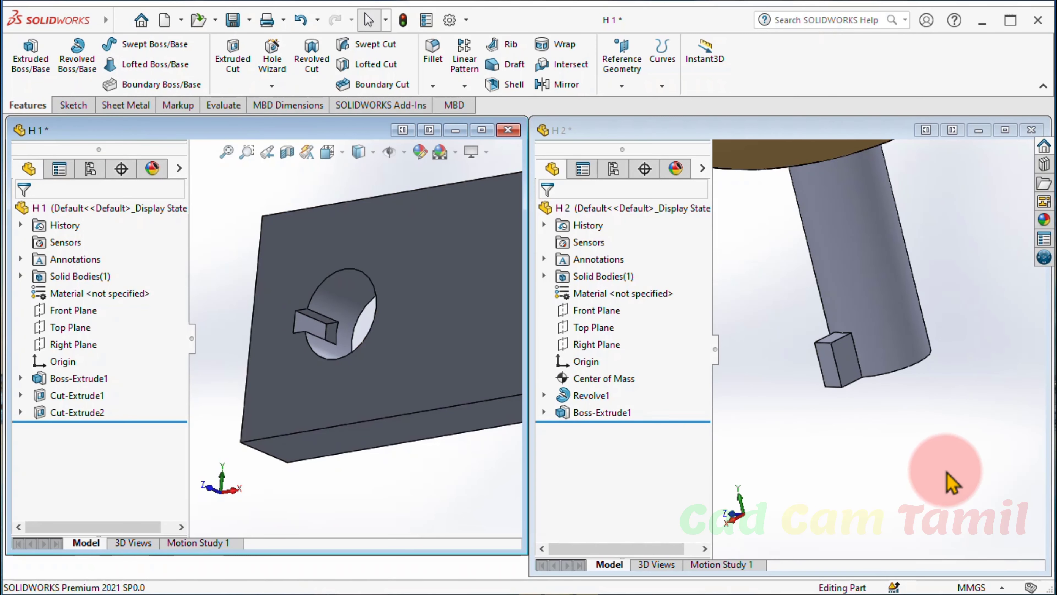
# In knob H2, select then clear its Center of Mass and browse the Reference Geometry list
pyautogui.click(914, 441)
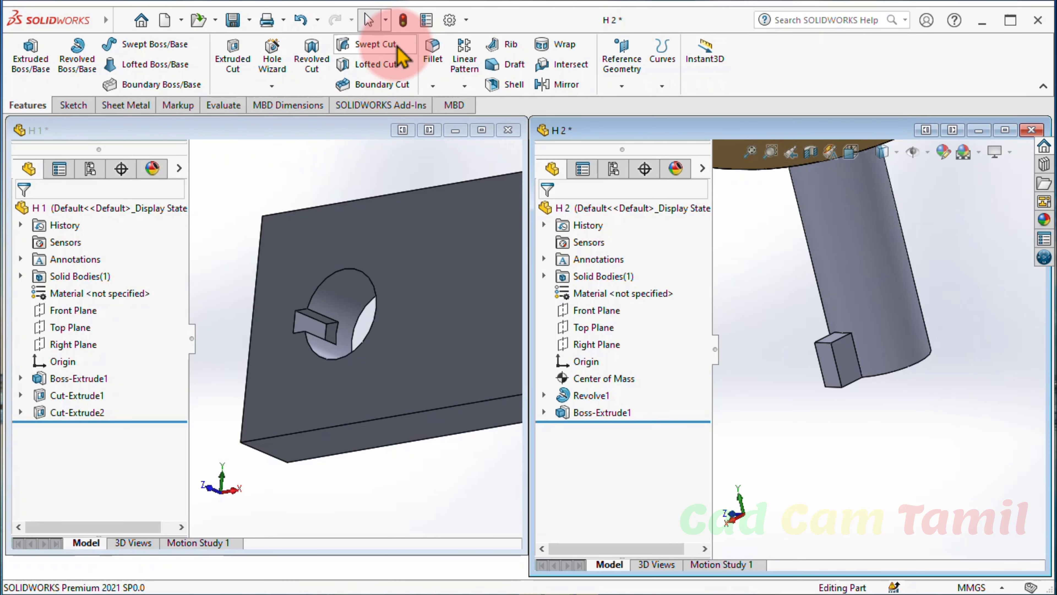
pyautogui.scroll(-2, 897, 424)
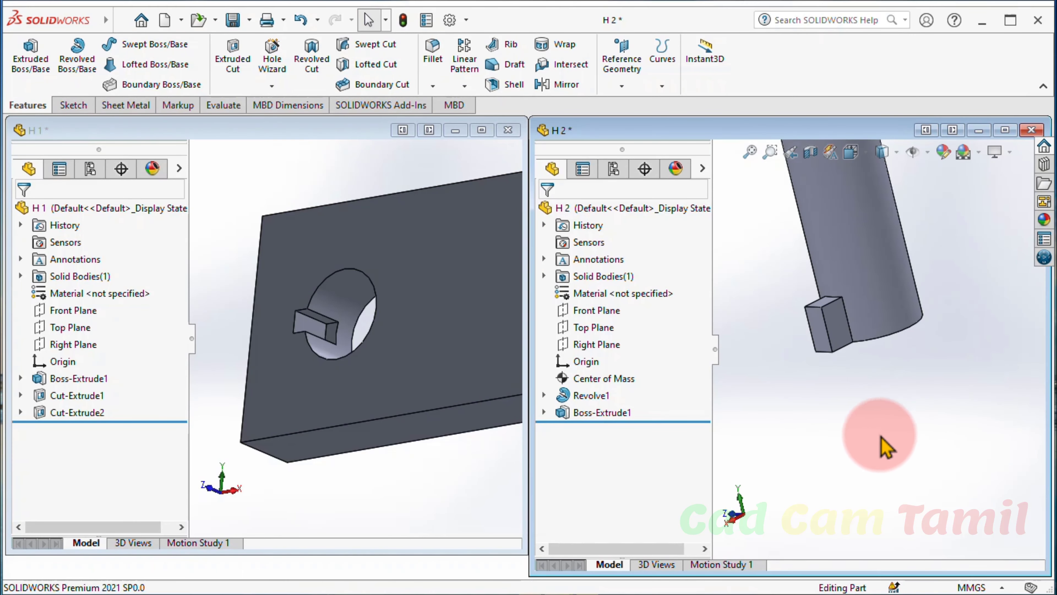
pyautogui.scroll(2, 878, 439)
pyautogui.scroll(3, 872, 417)
pyautogui.scroll(2, 866, 383)
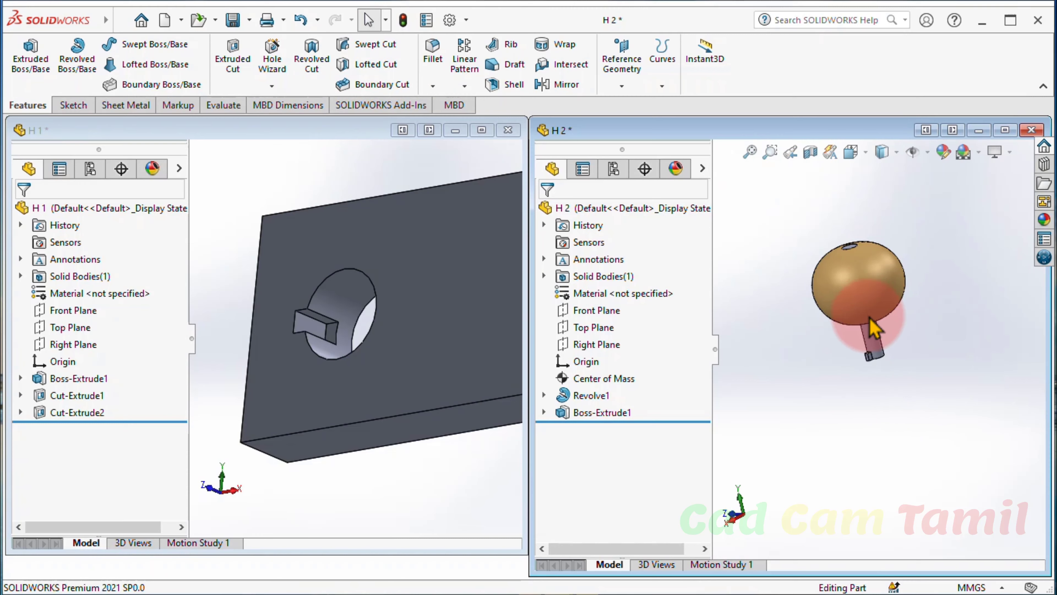
pyautogui.scroll(-1, 811, 333)
pyautogui.click(603, 378)
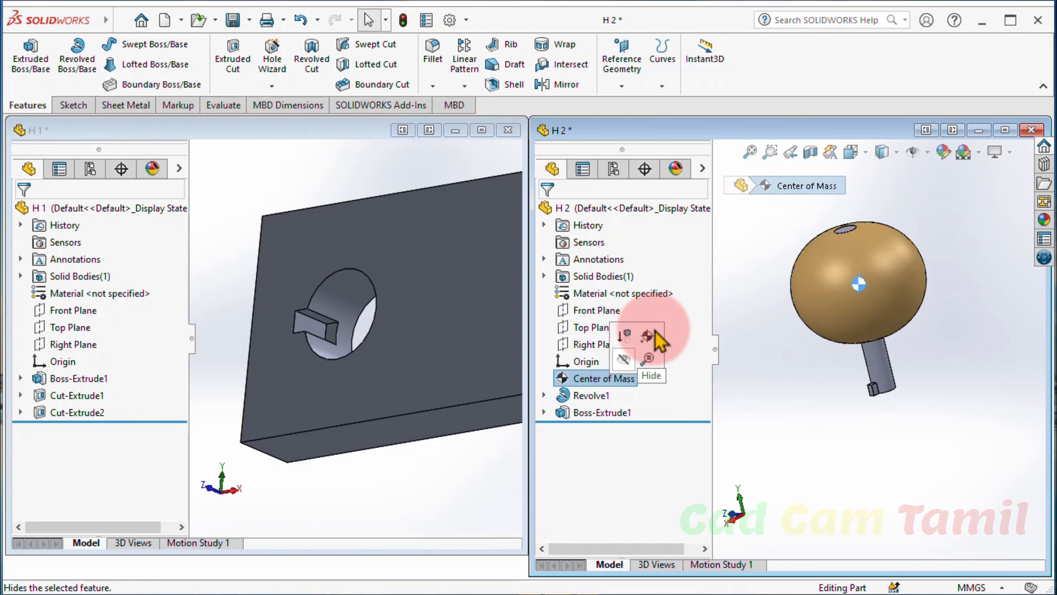
pyautogui.click(795, 429)
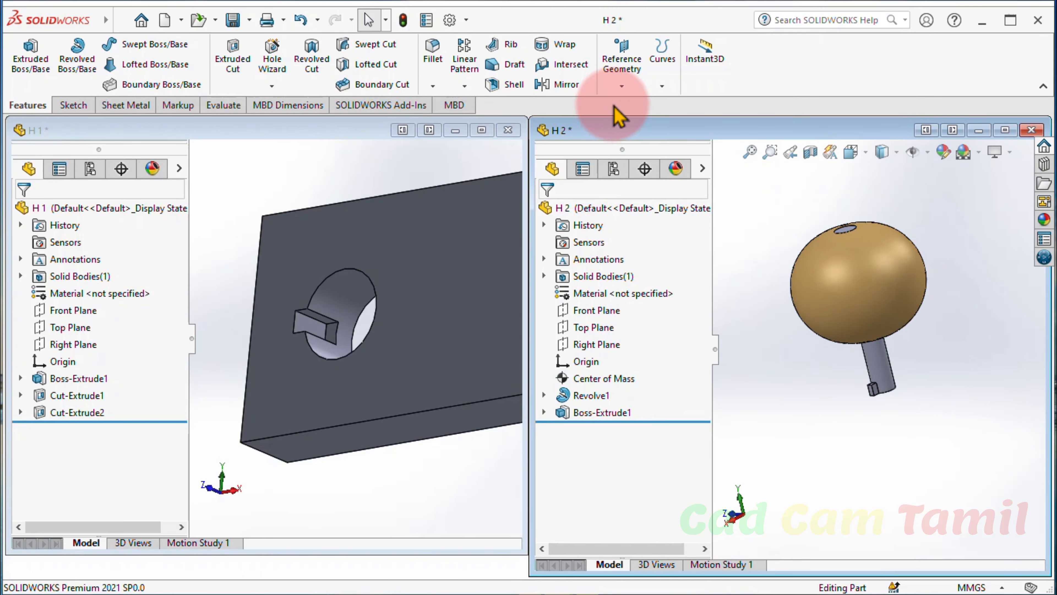
pyautogui.click(622, 86)
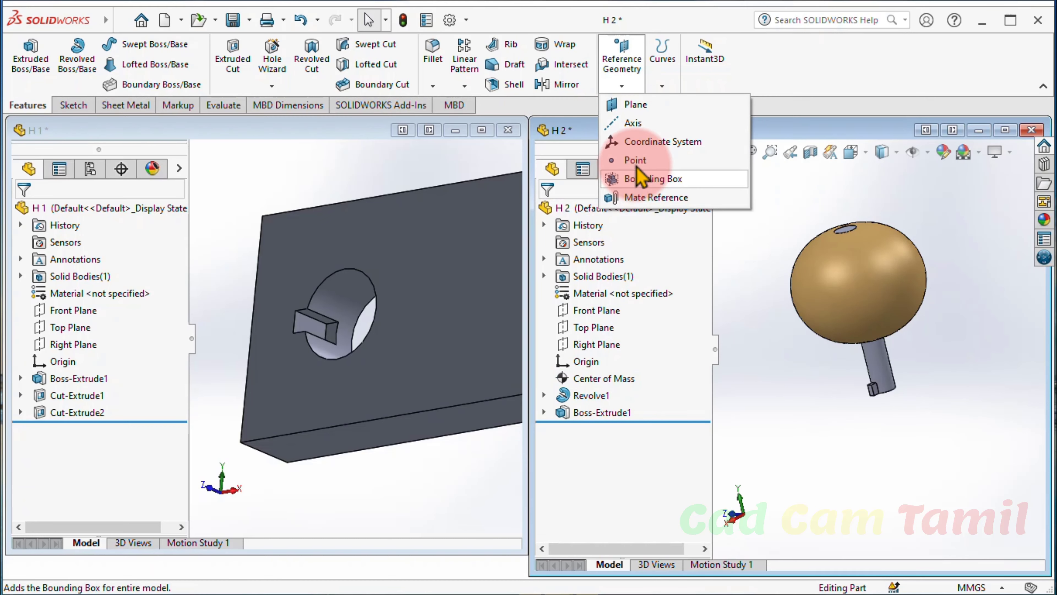
pyautogui.click(760, 238)
# Make bar H1 the active document and open its Reference Geometry list
pyautogui.click(342, 179)
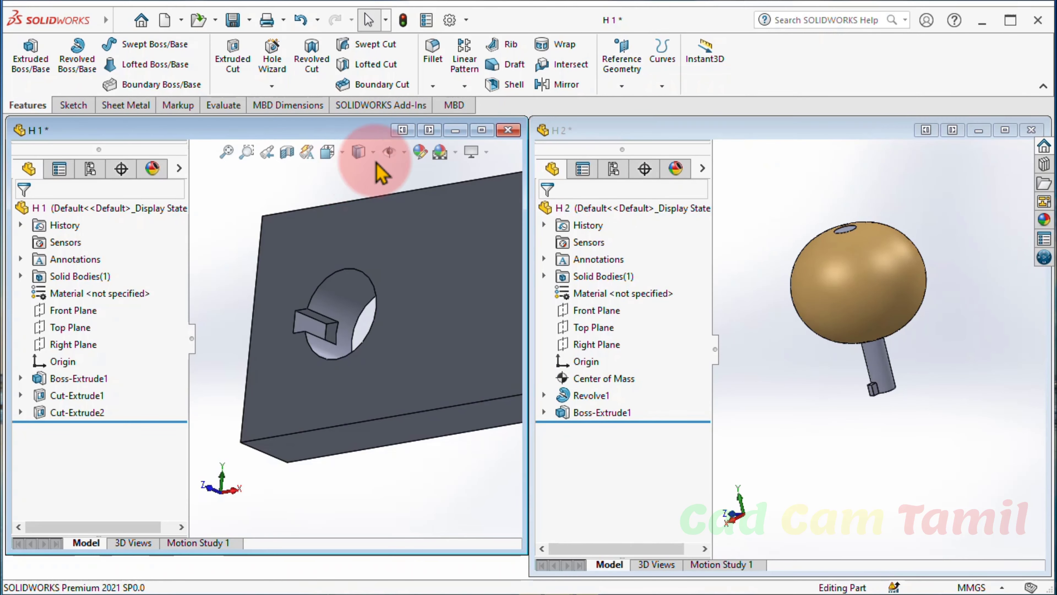
pyautogui.click(615, 88)
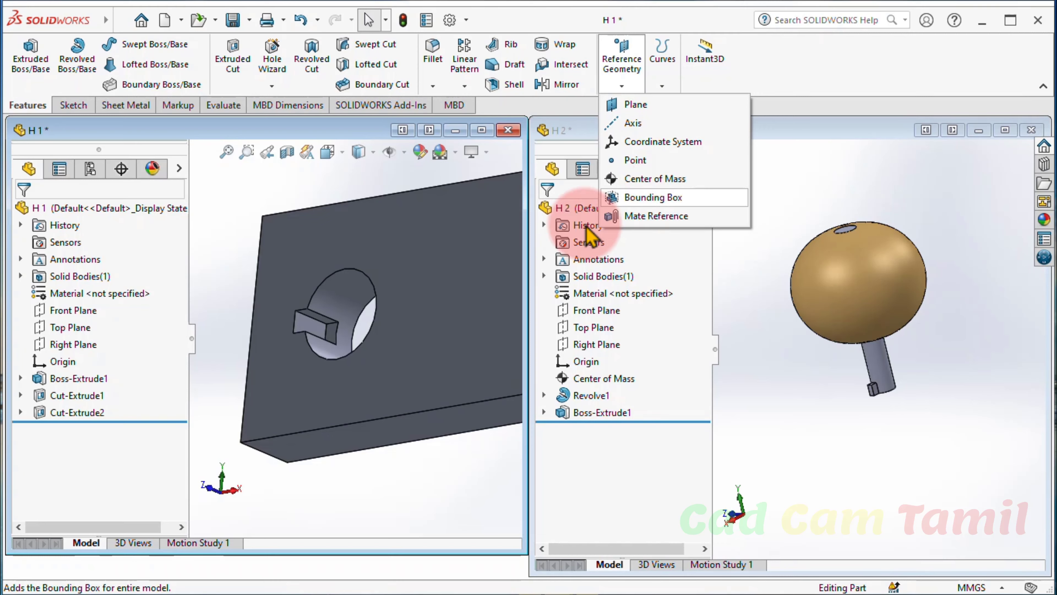
pyautogui.click(258, 204)
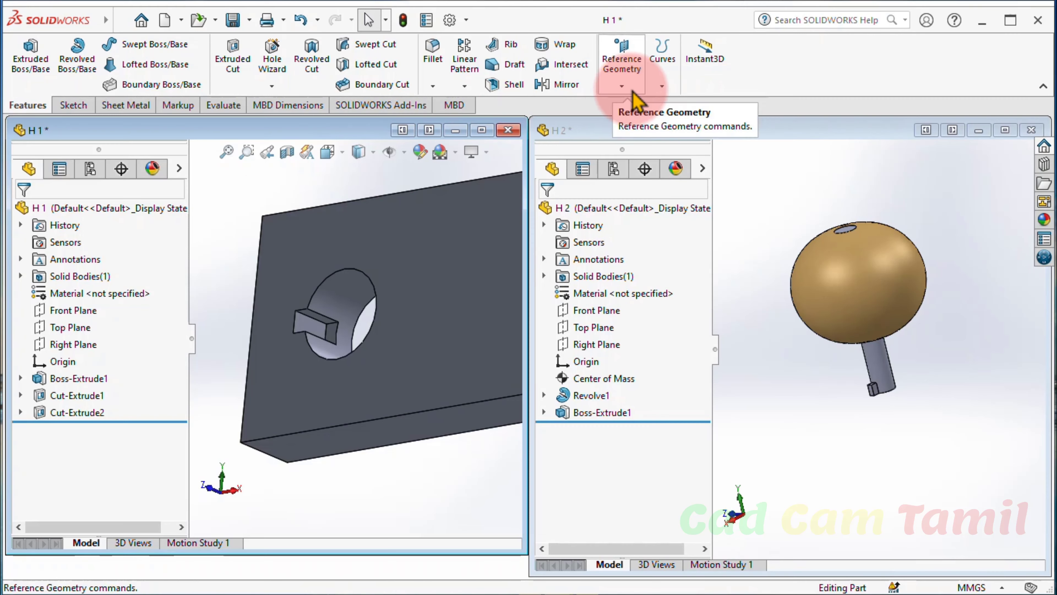
pyautogui.click(624, 88)
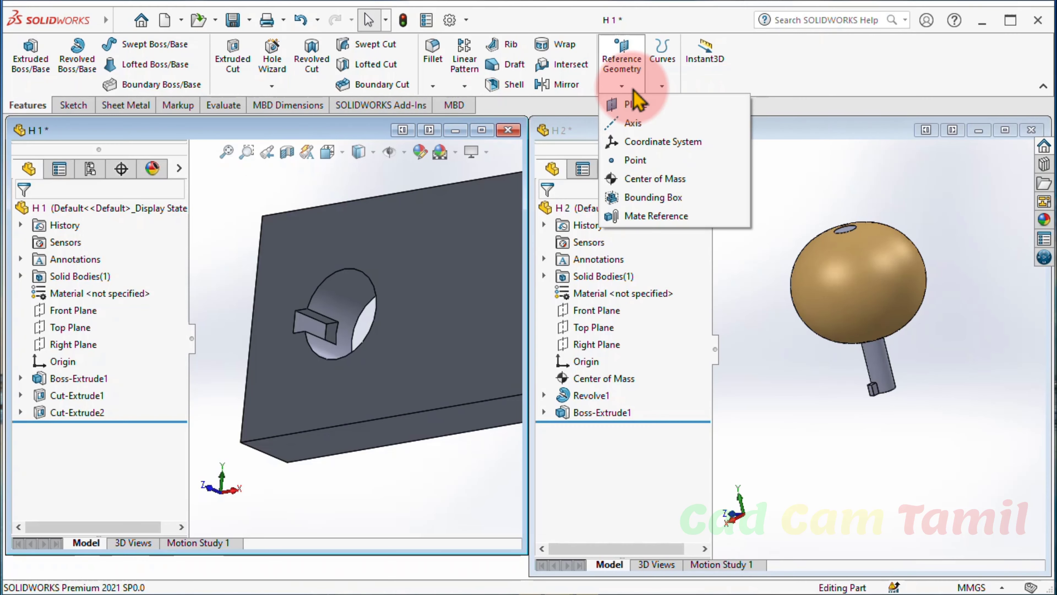
# Start a mate reference on H1 with the keyed hole face as the Concentric primary reference
pyautogui.click(688, 216)
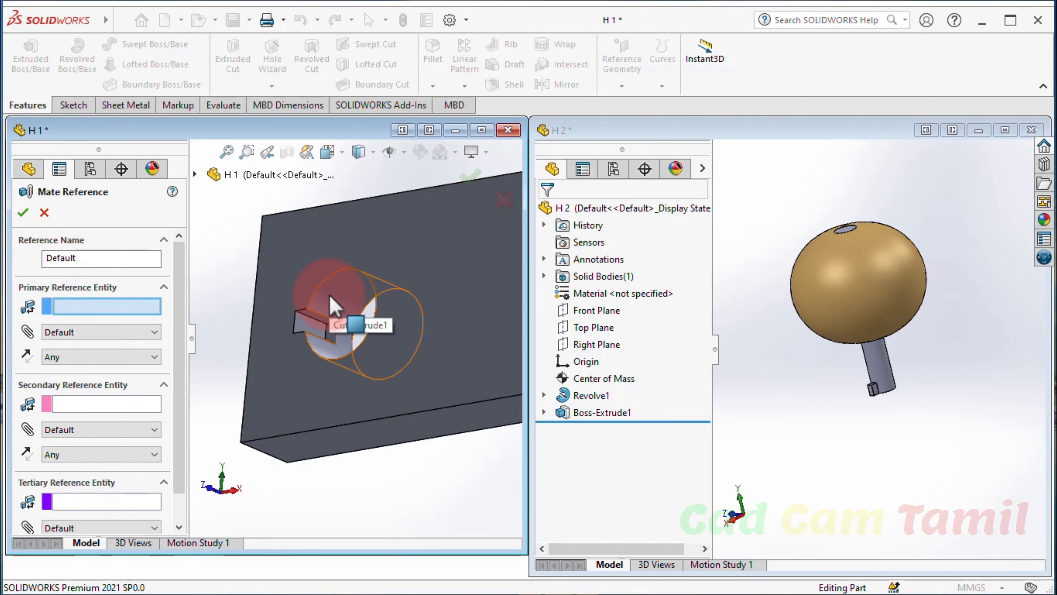
pyautogui.click(334, 306)
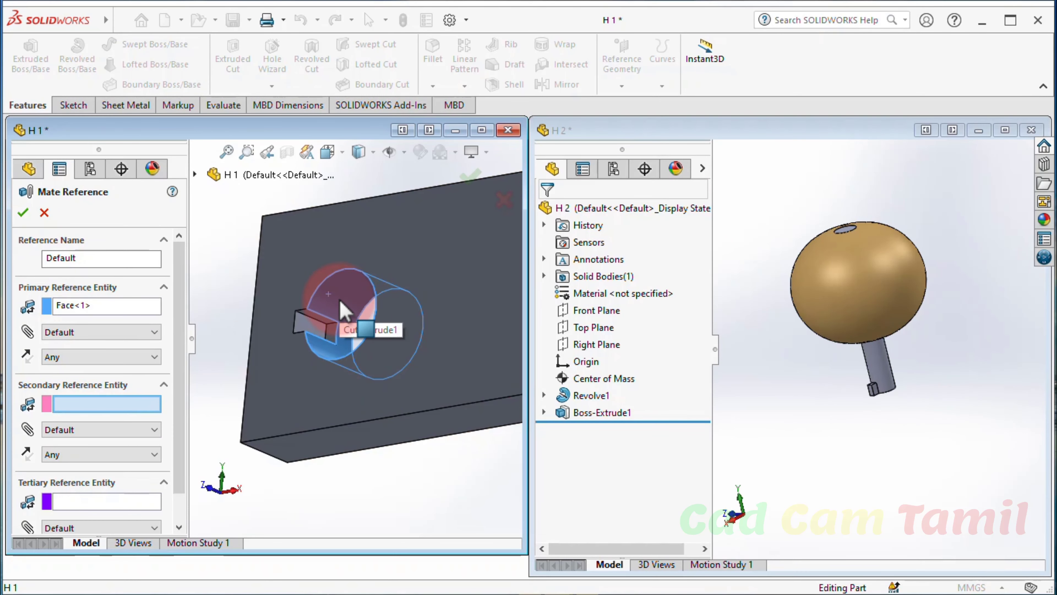
pyautogui.click(50, 333)
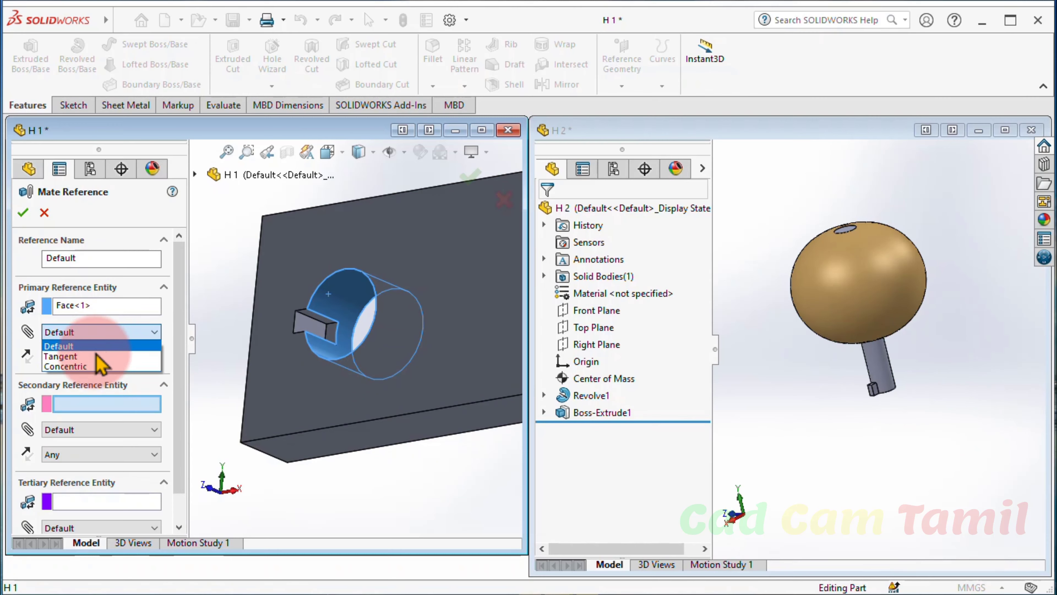
pyautogui.click(96, 366)
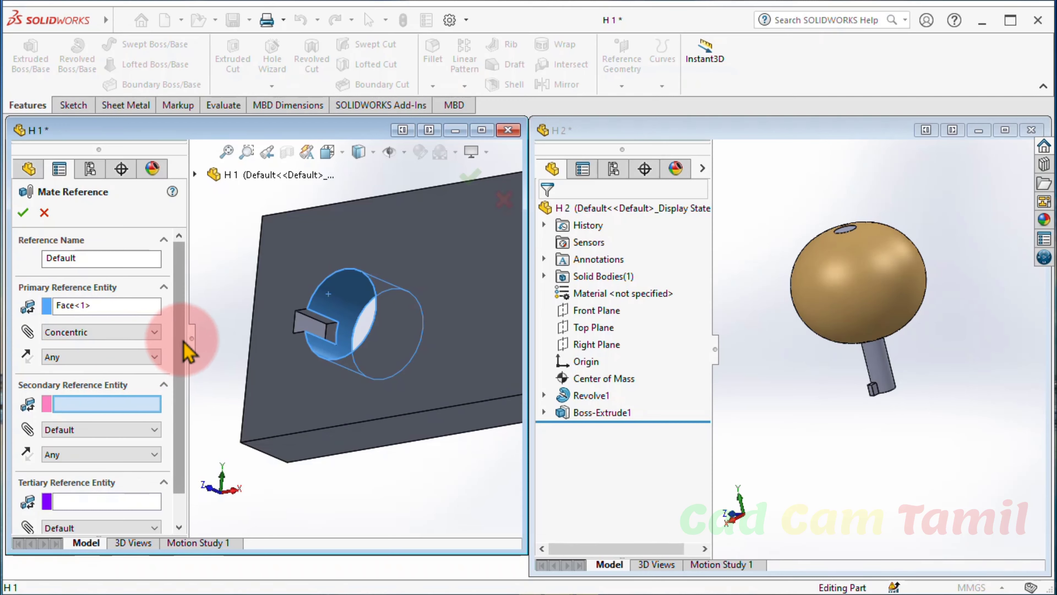
pyautogui.moveTo(182, 358); pyautogui.dragTo(182, 410)
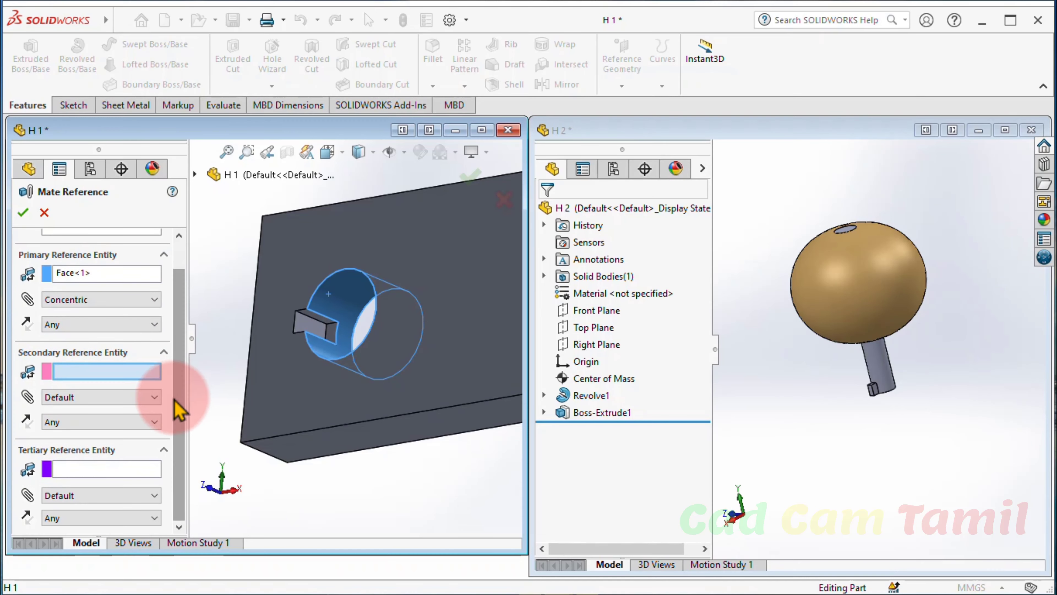
# Add the plate's front face (Default) as secondary and keyway face as tertiary, then confirm
pyautogui.click(304, 267)
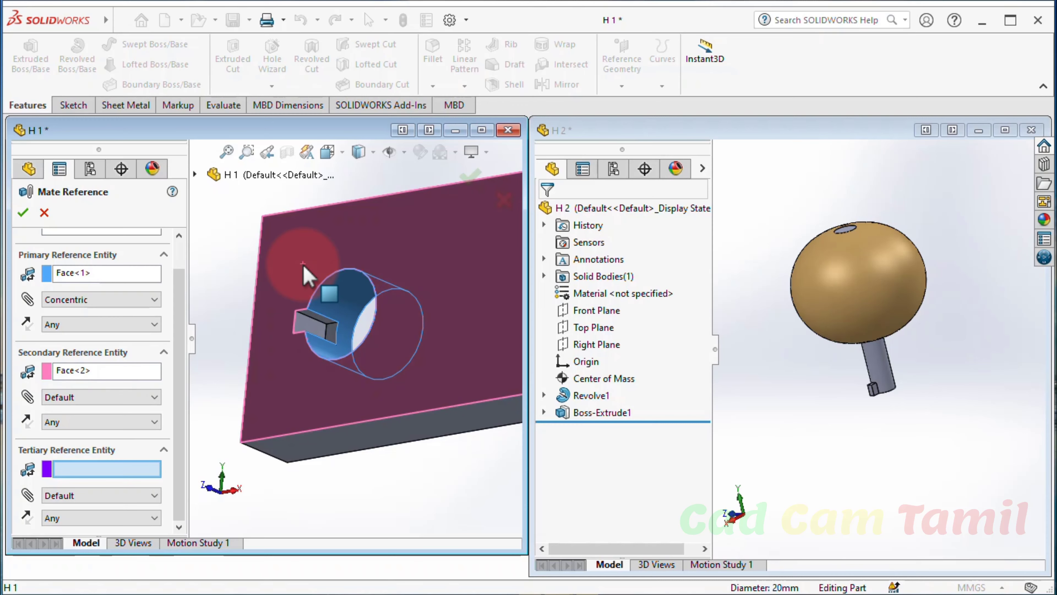
pyautogui.click(135, 398)
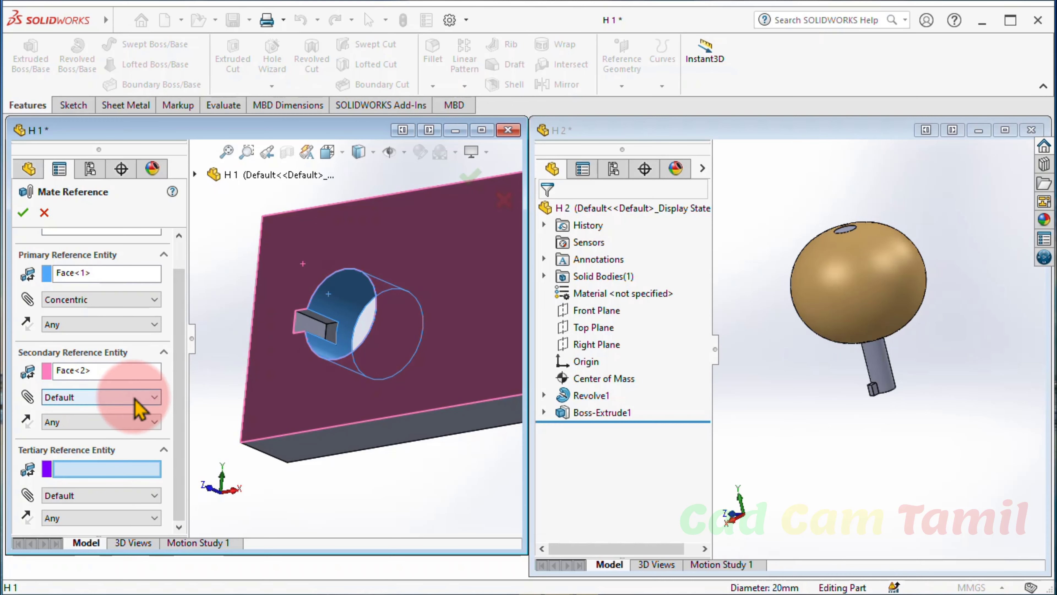
pyautogui.click(135, 398)
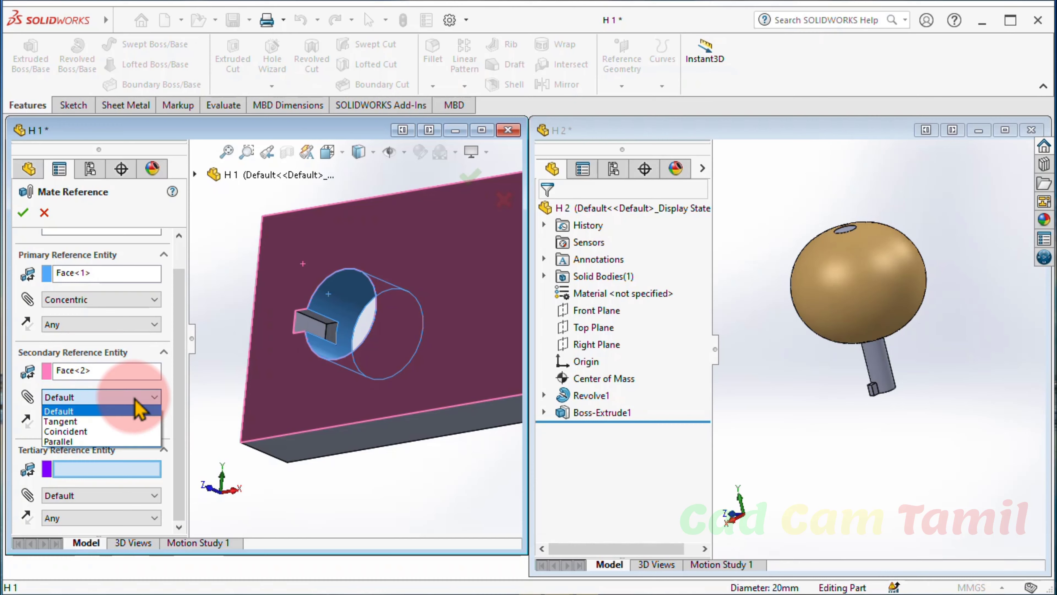
pyautogui.click(135, 398)
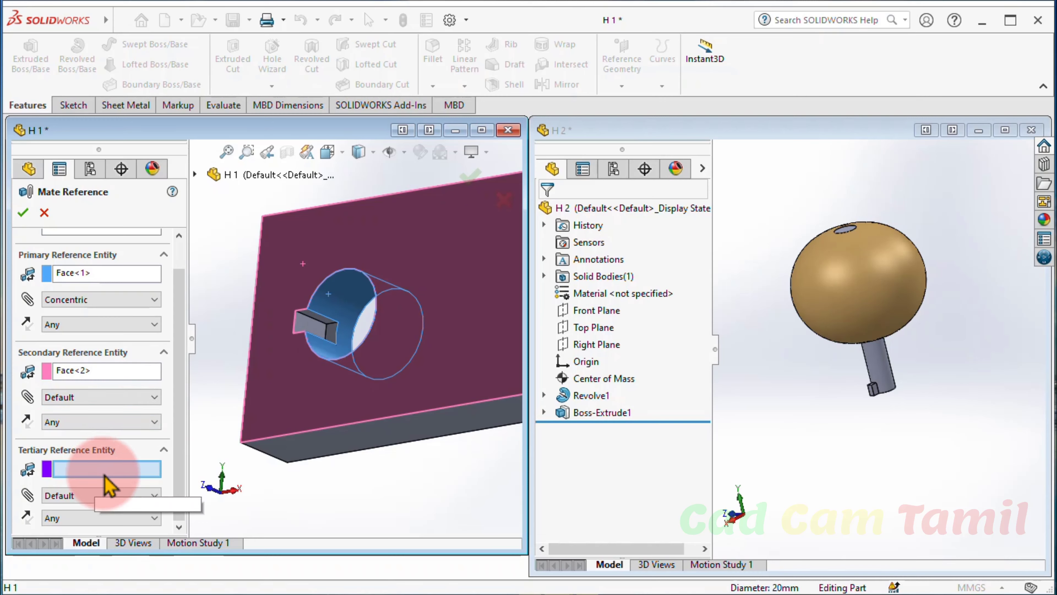
pyautogui.click(316, 319)
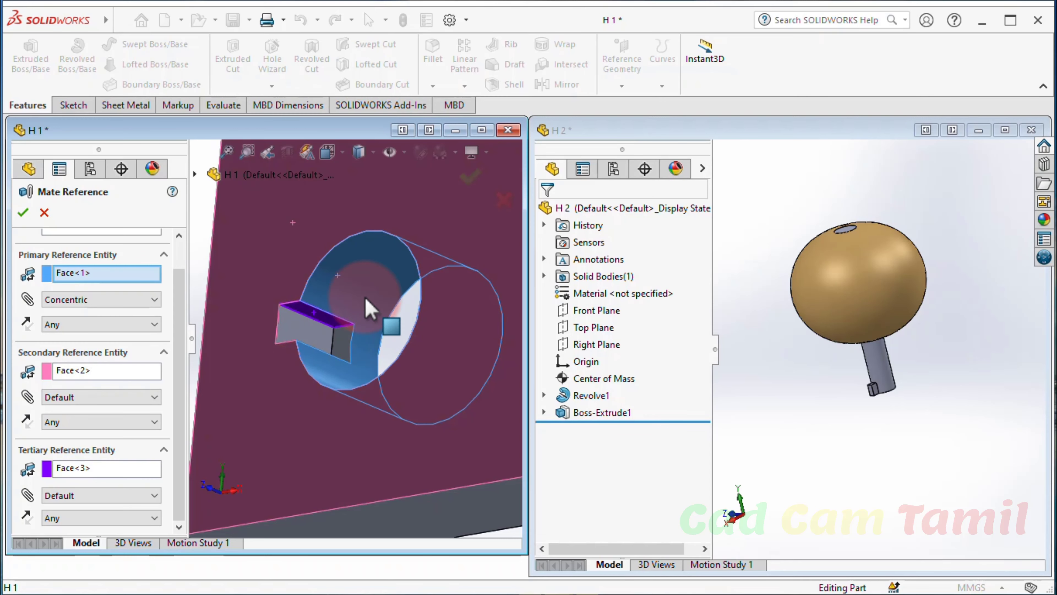
pyautogui.scroll(2, 281, 348)
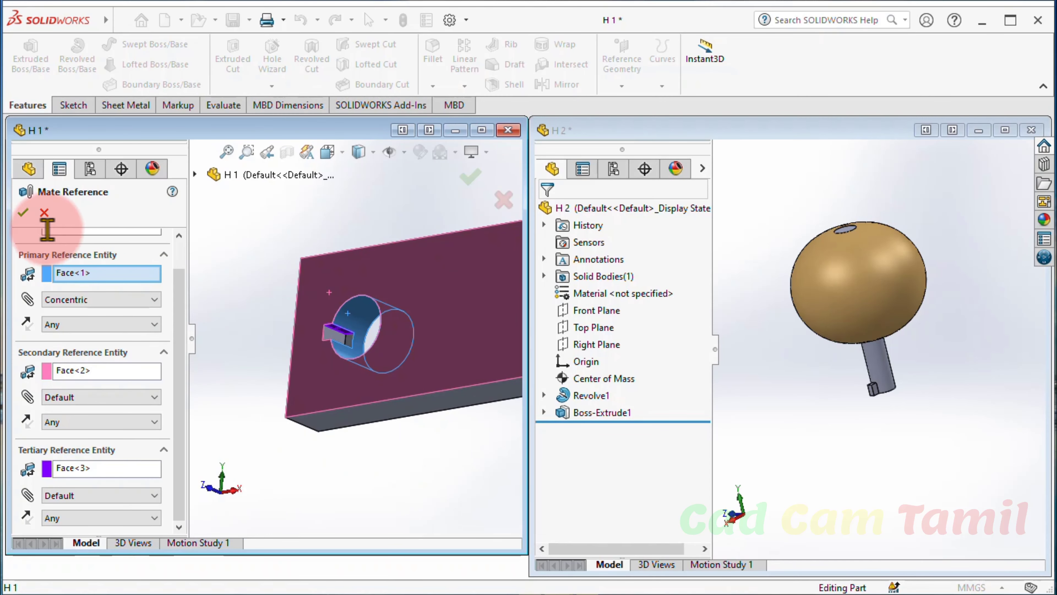
pyautogui.click(26, 217)
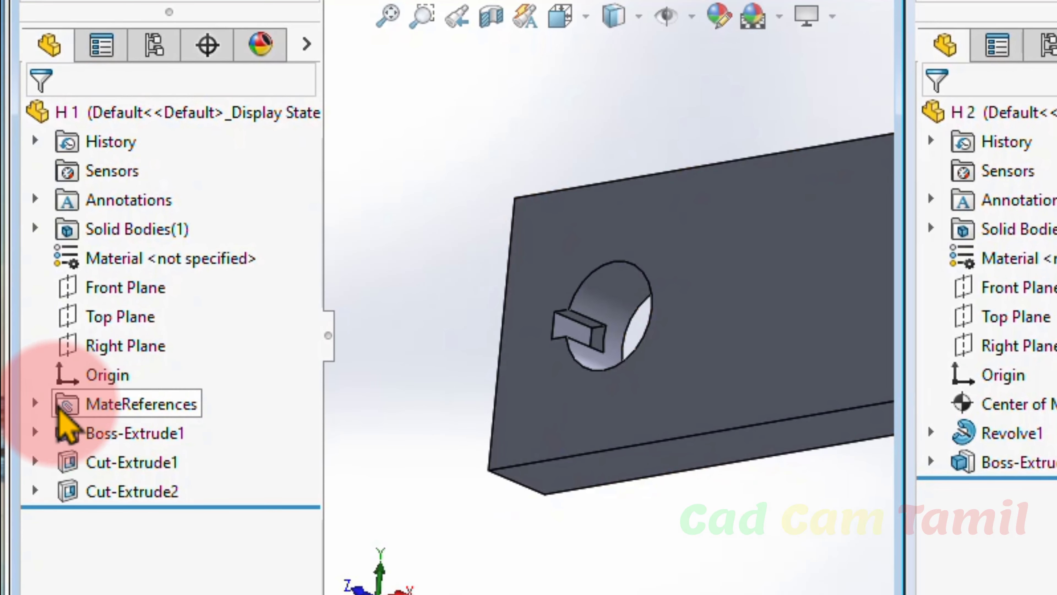
# Inspect H1's Default-<1> mate reference faces, then bring up the knob part H2
pyautogui.click(35, 403)
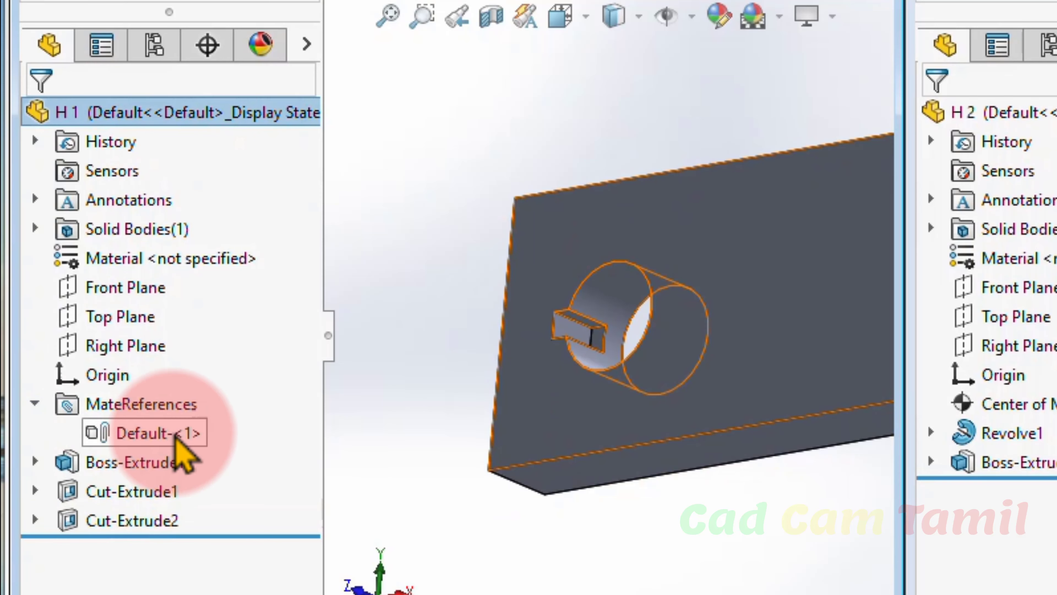
pyautogui.click(166, 434)
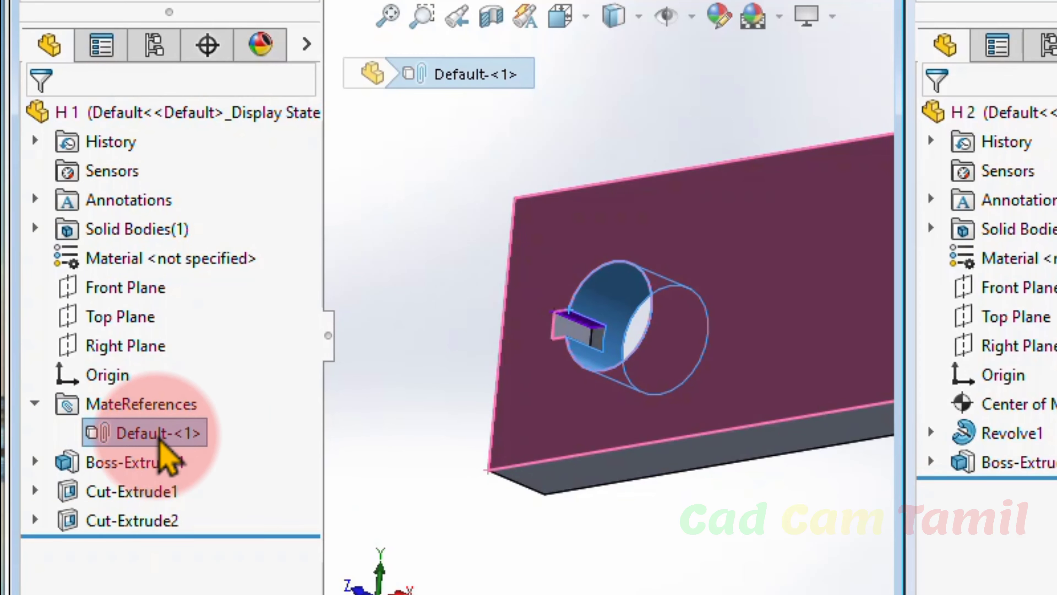
pyautogui.click(521, 541)
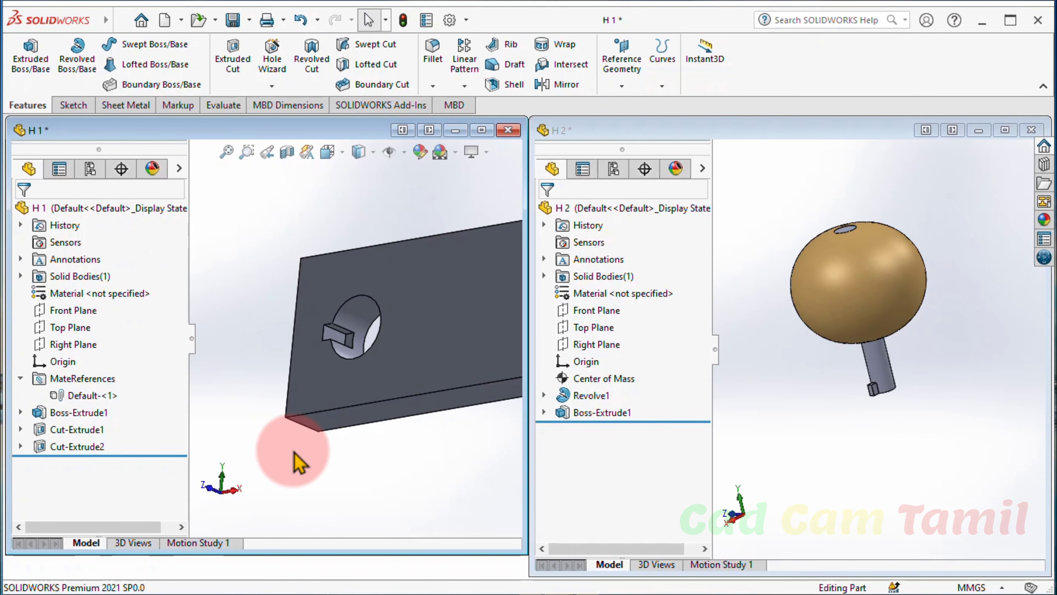
pyautogui.click(901, 418)
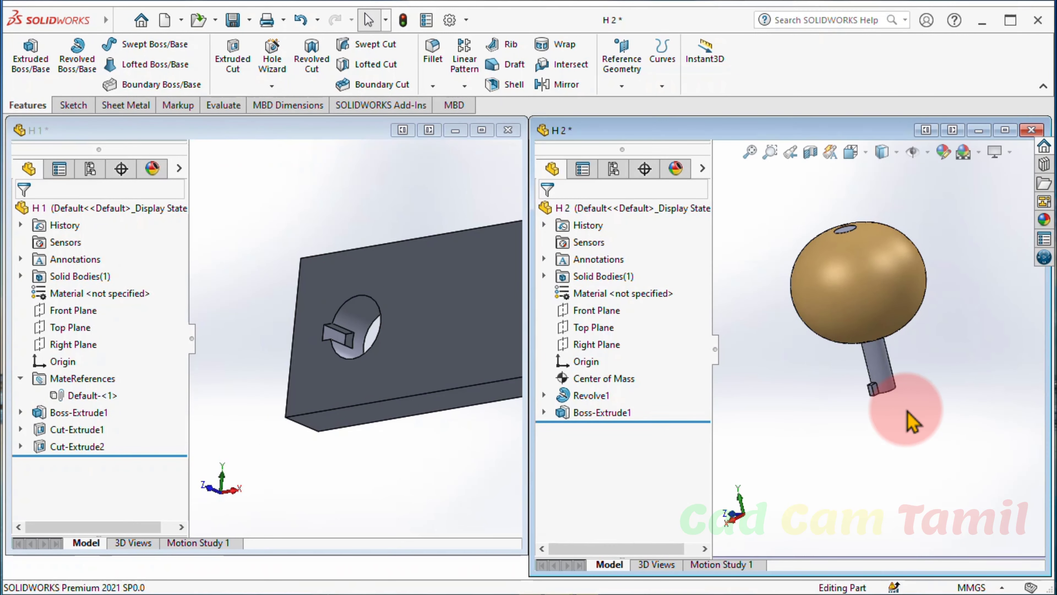
pyautogui.scroll(-5, 911, 420)
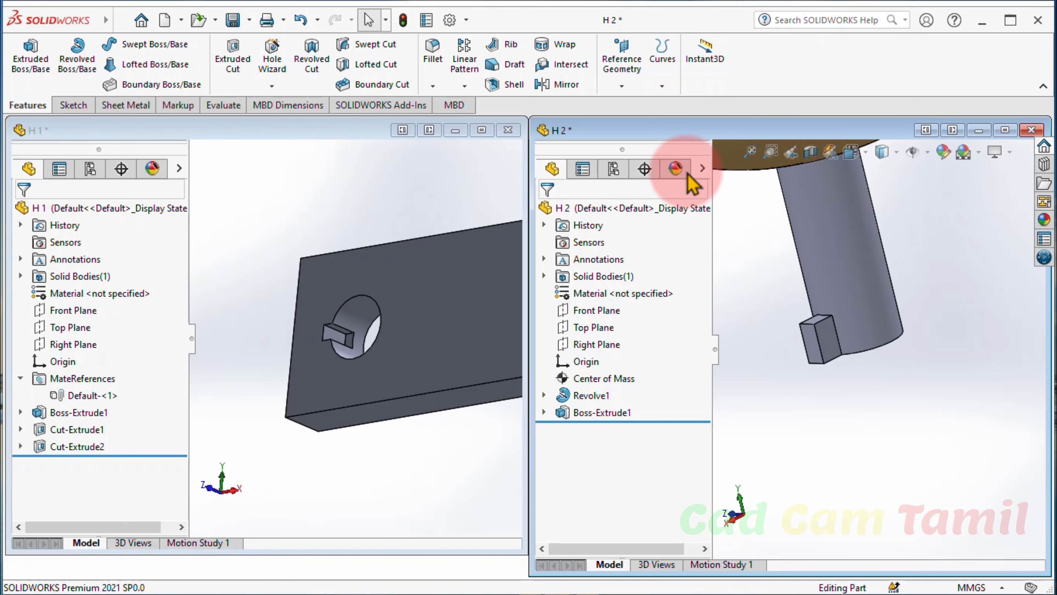
# Start an H2 mate reference with the shaft's cylindrical face as Concentric primary
pyautogui.click(622, 86)
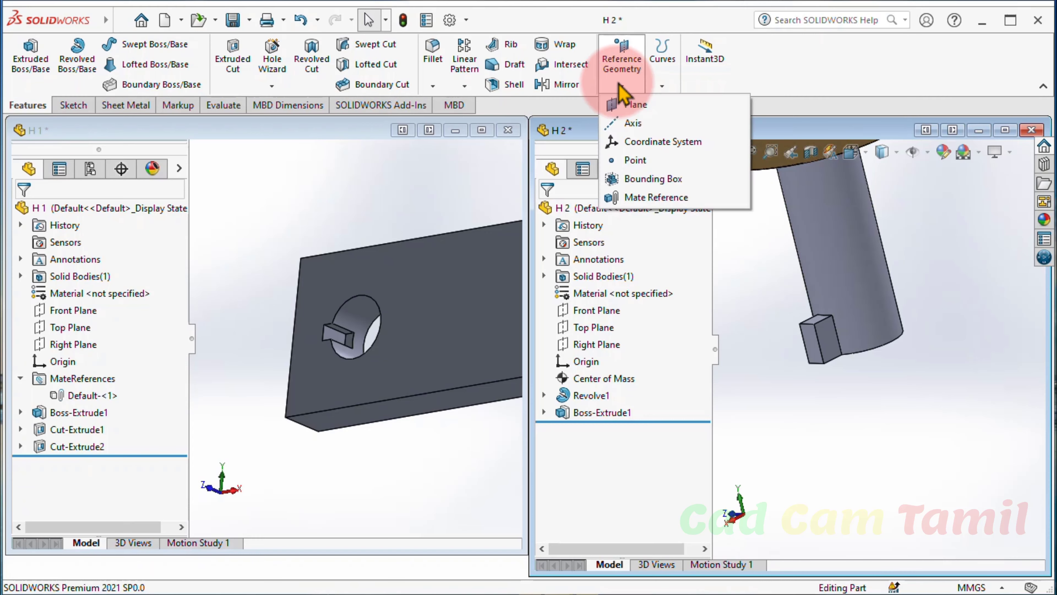
pyautogui.click(648, 199)
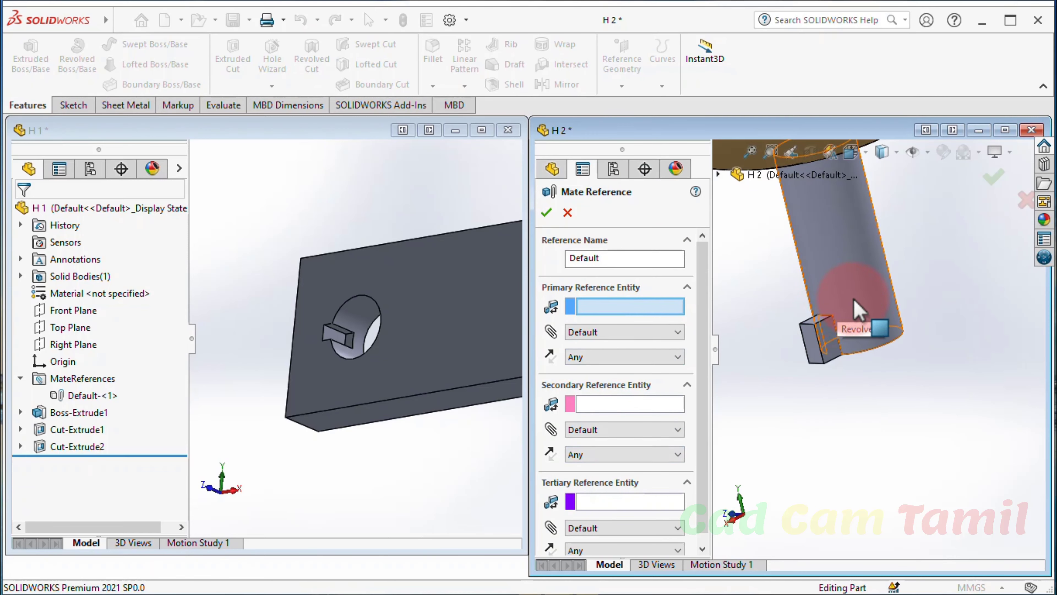
pyautogui.click(867, 310)
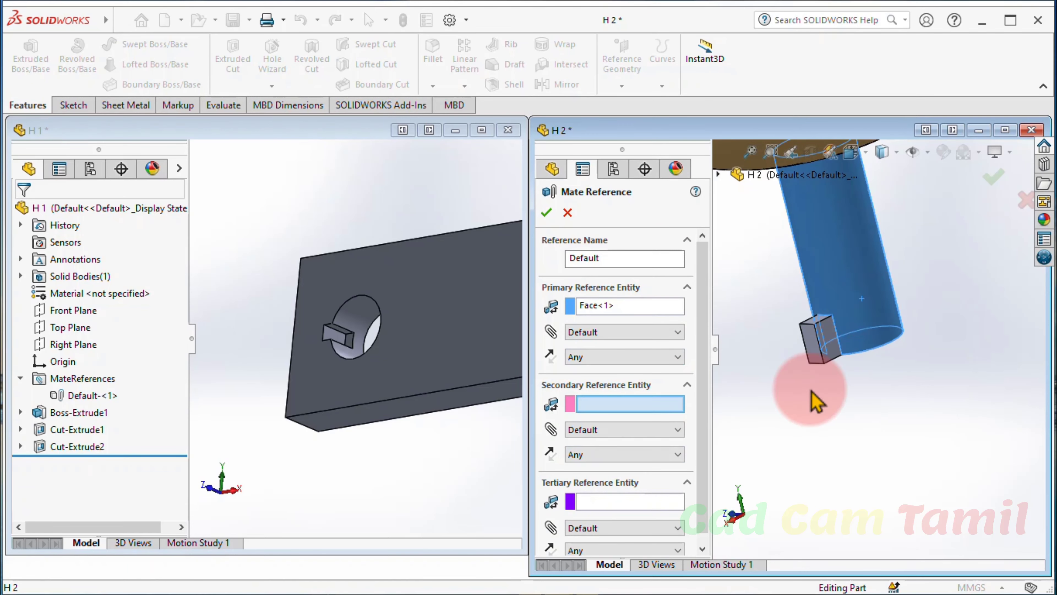
pyautogui.click(665, 337)
pyautogui.click(625, 366)
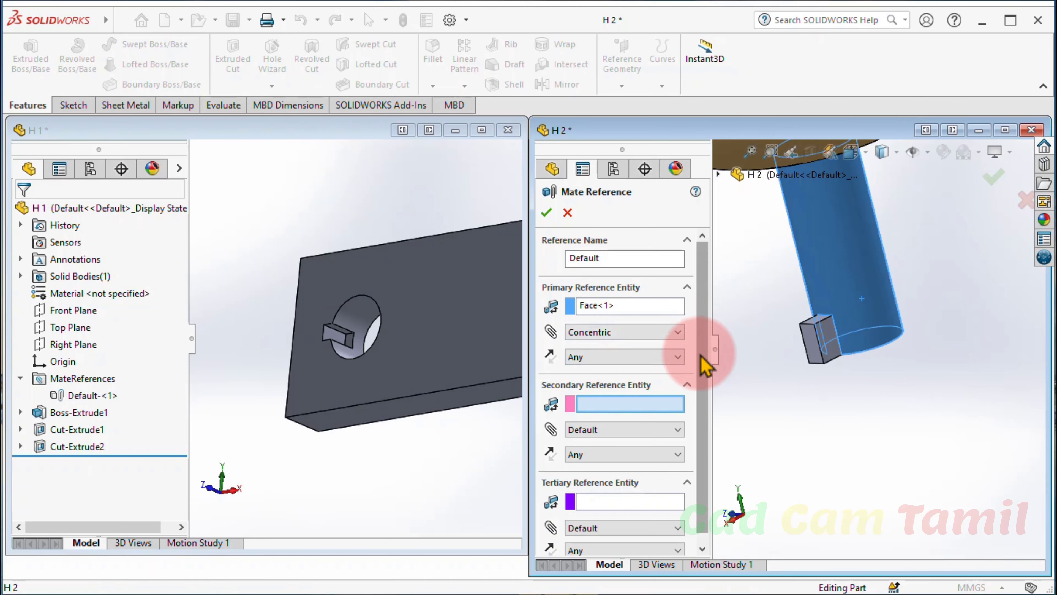
pyautogui.scroll(-1, 712, 348)
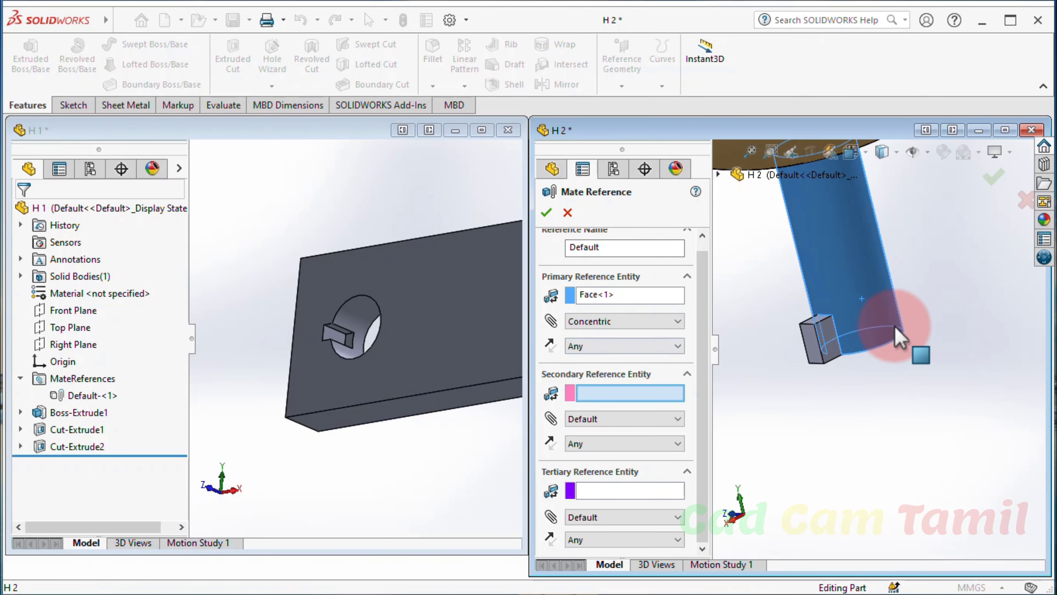
pyautogui.scroll(-2, 828, 321)
pyautogui.scroll(-4, 874, 317)
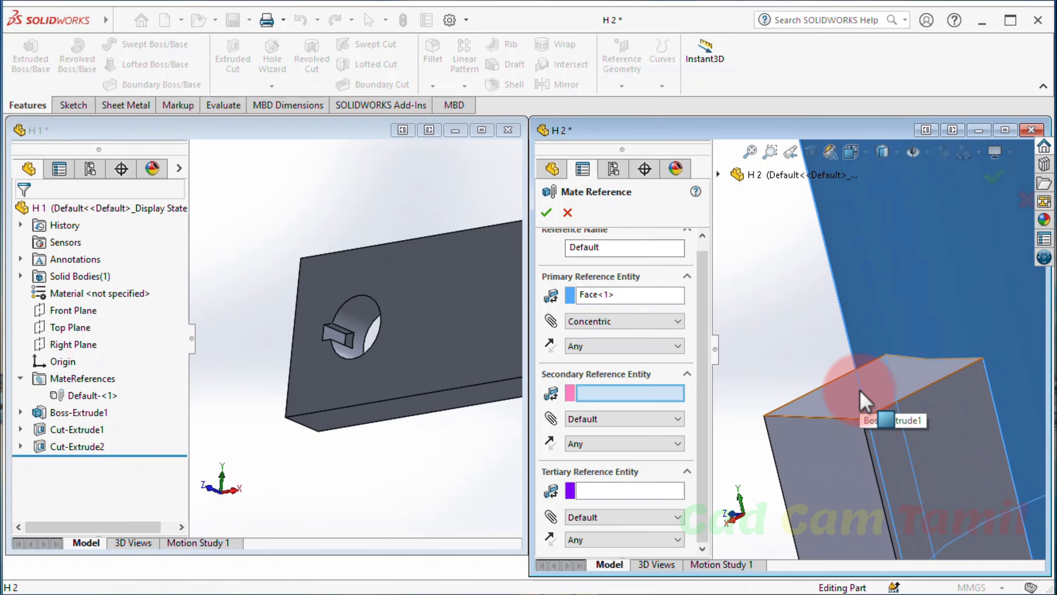
# Add the key's top face as secondary and a key side face as tertiary, then confirm
pyautogui.click(860, 399)
pyautogui.scroll(3, 770, 325)
pyautogui.scroll(2, 767, 323)
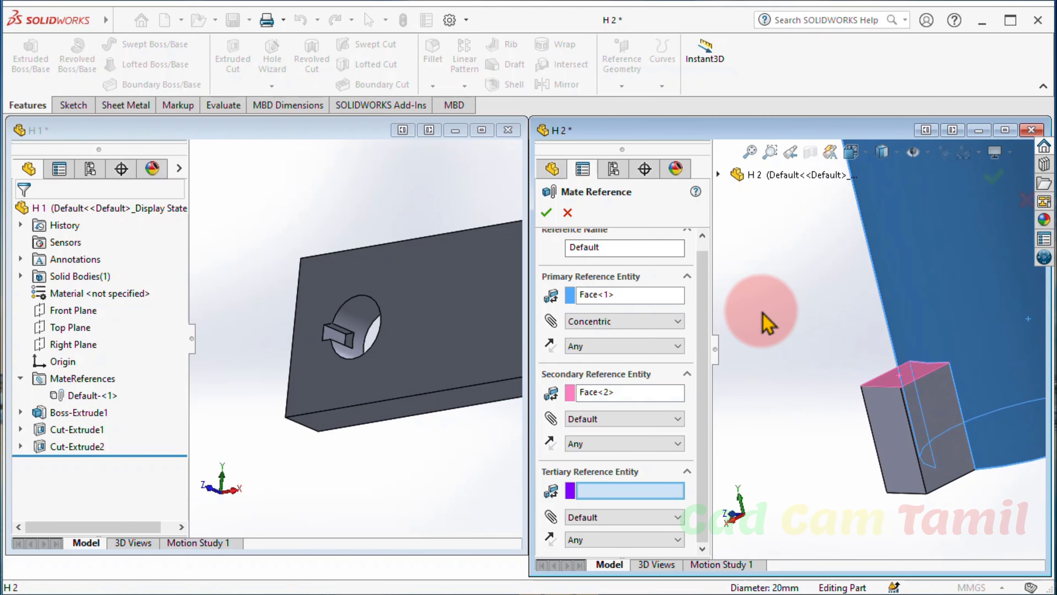
pyautogui.scroll(-2, 767, 323)
pyautogui.scroll(2, 849, 367)
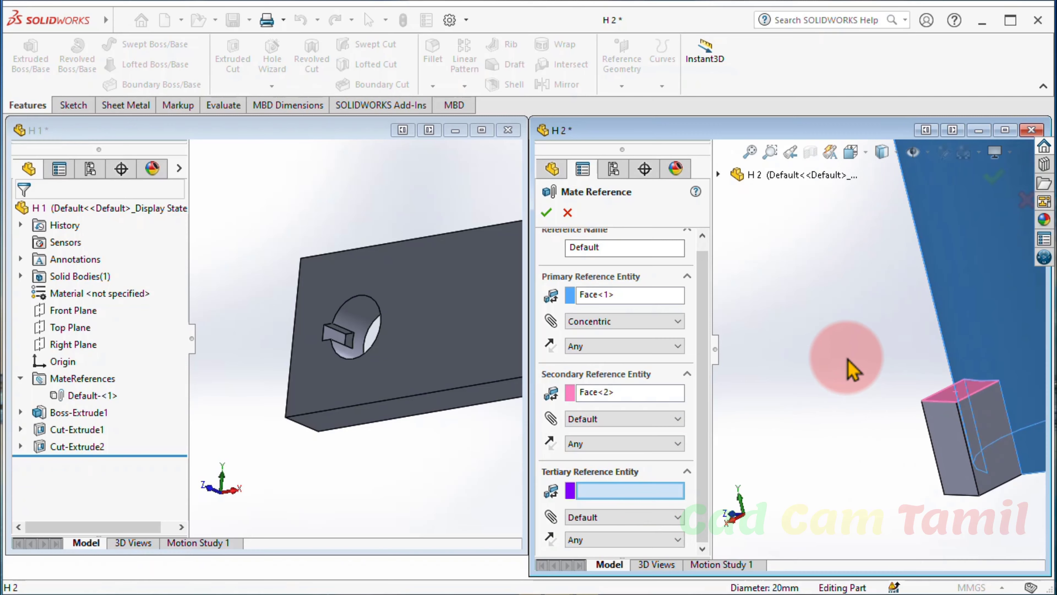
pyautogui.moveTo(851, 371); pyautogui.dragTo(836, 412, button='middle')
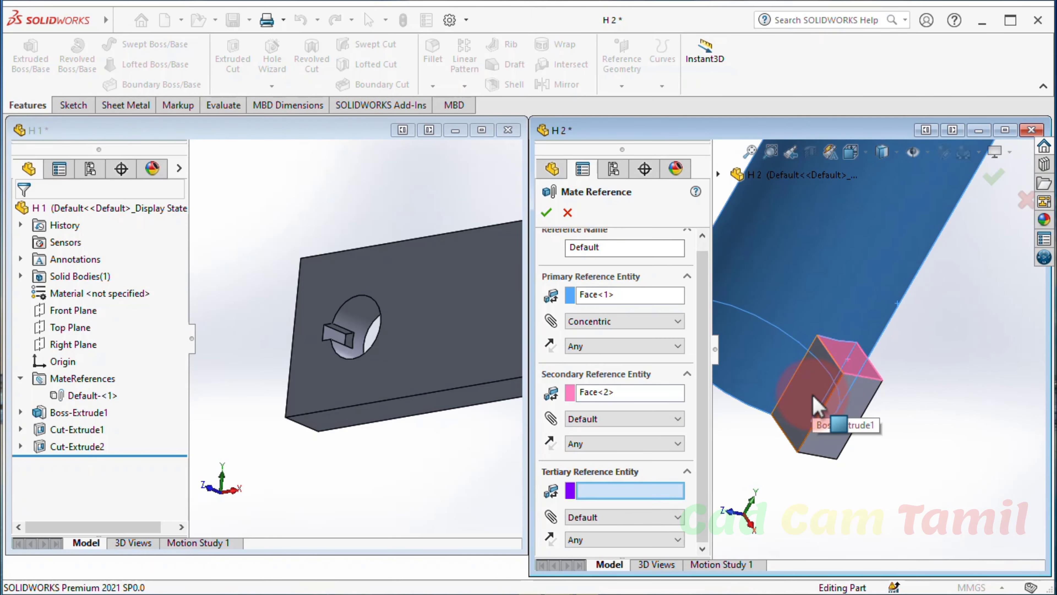
pyautogui.click(817, 406)
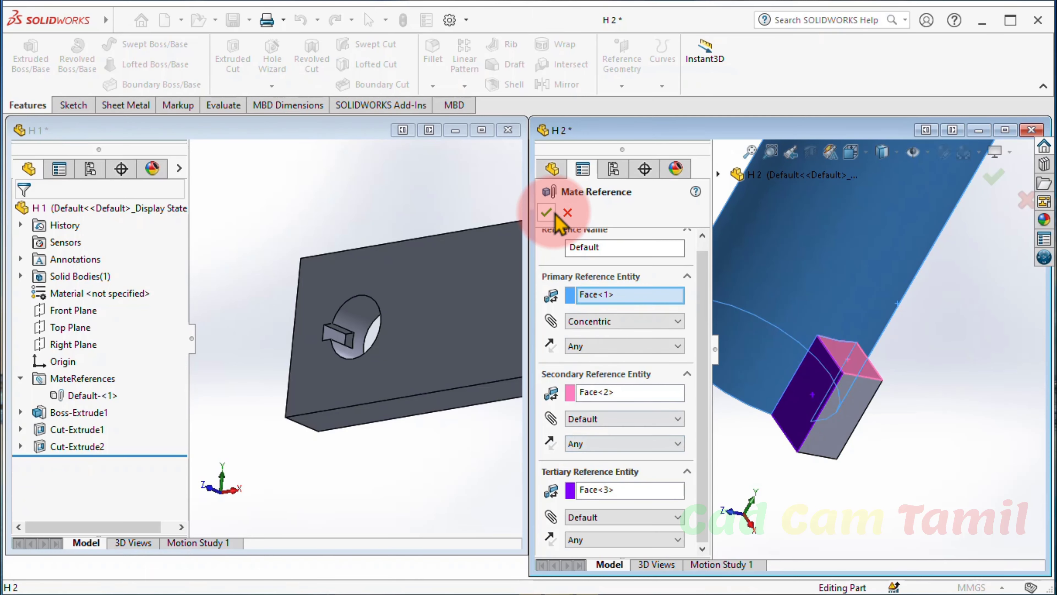
pyautogui.click(546, 213)
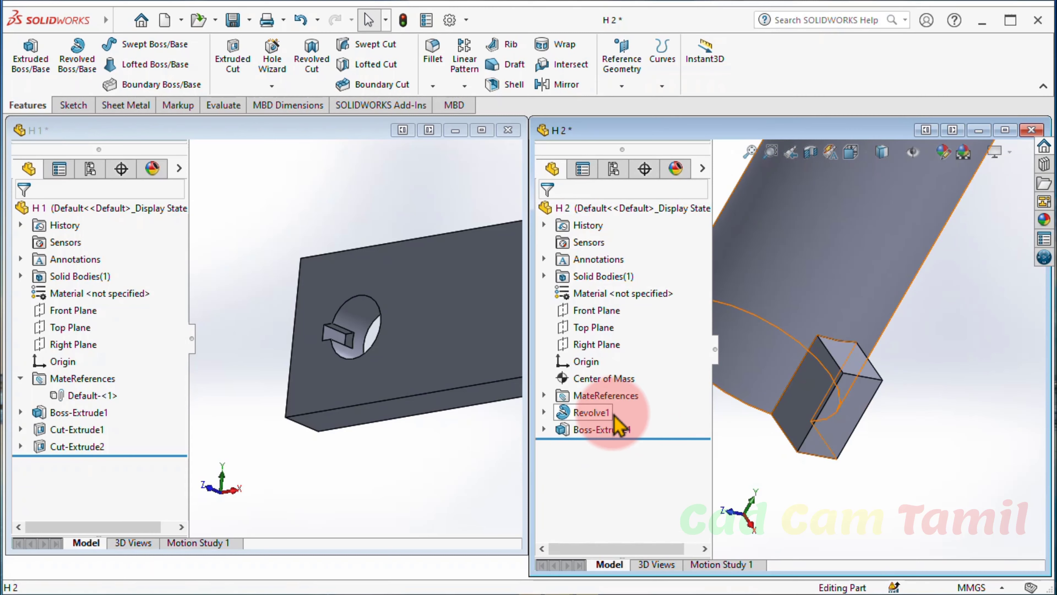
# Create a new assembly document from the H1 part window
pyautogui.click(438, 489)
pyautogui.scroll(3, 878, 413)
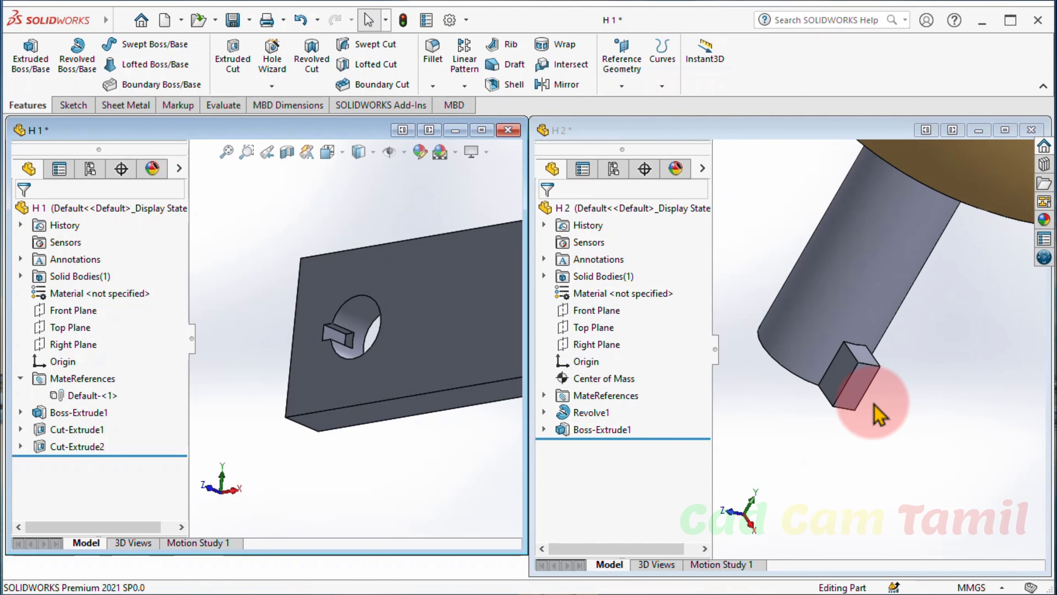
pyautogui.click(166, 23)
pyautogui.click(566, 265)
pyautogui.click(665, 458)
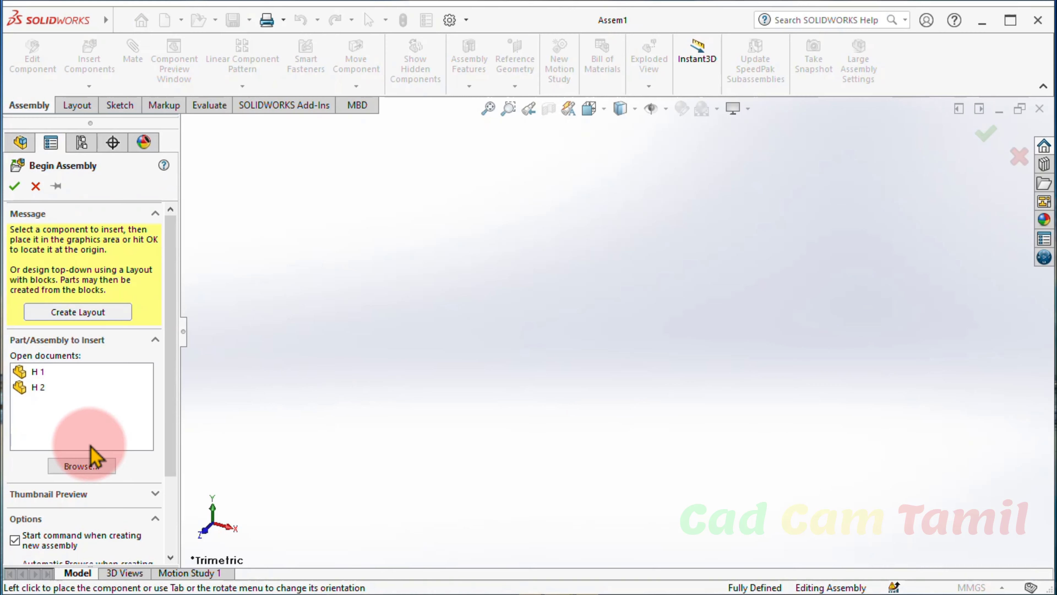
# Place bar H1 as the first component and tile the assembly beside H2
pyautogui.click(42, 372)
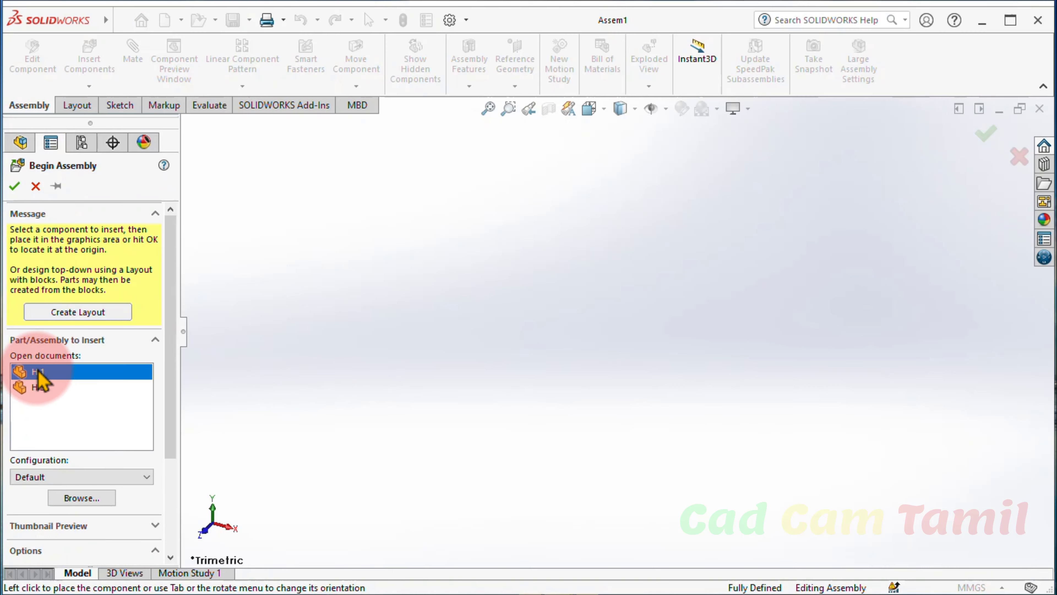
pyautogui.click(656, 351)
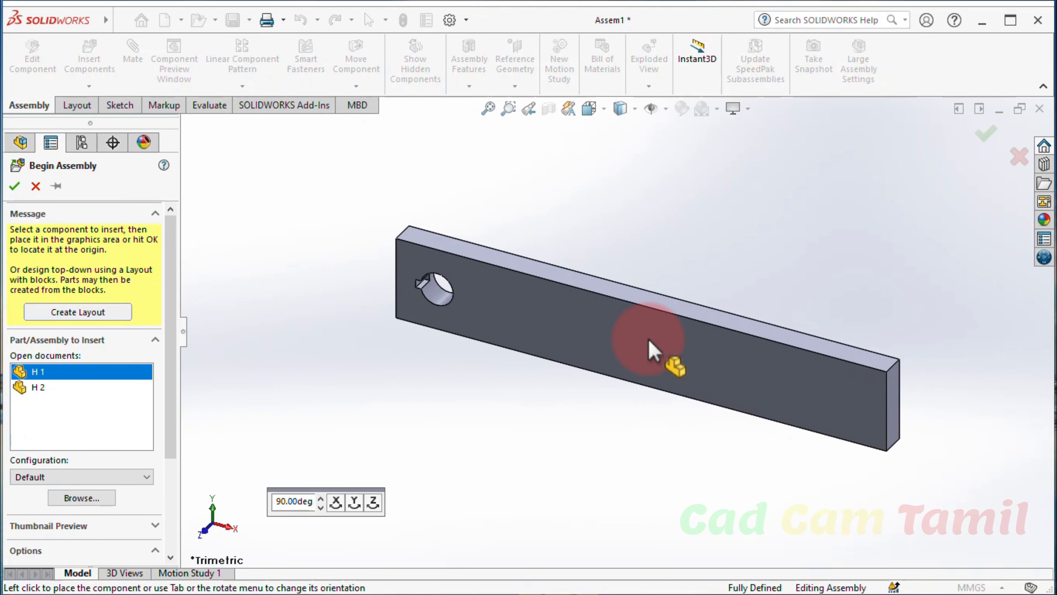
pyautogui.click(535, 424)
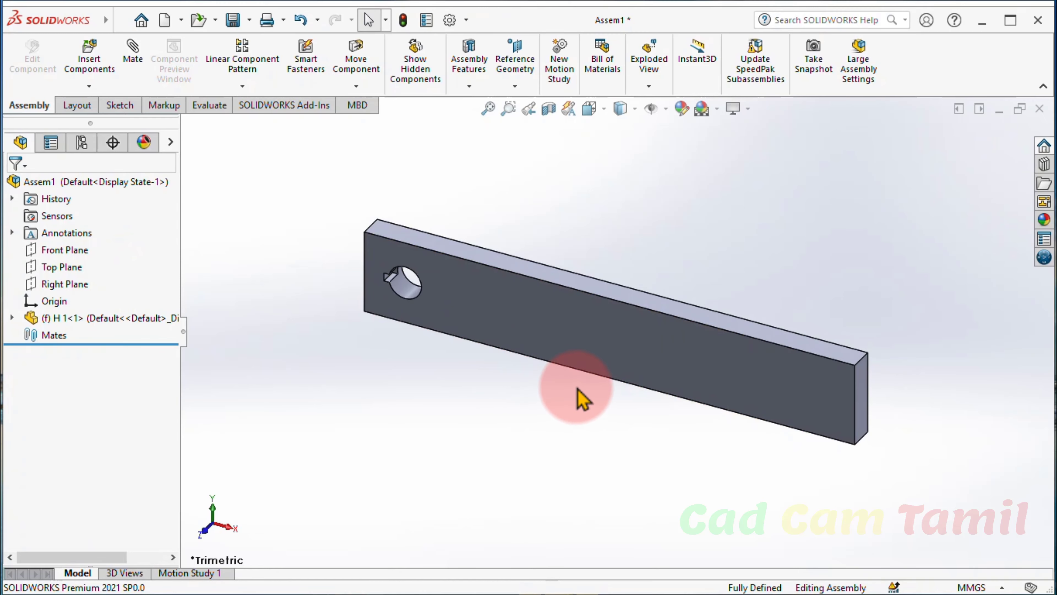
pyautogui.moveTo(578, 396)
pyautogui.mouseDown(button='middle')
pyautogui.moveTo(613, 314)
pyautogui.moveTo(578, 283)
pyautogui.moveTo(412, 333)
pyautogui.mouseUp(button='middle')
pyautogui.scroll(-3, 412, 333)
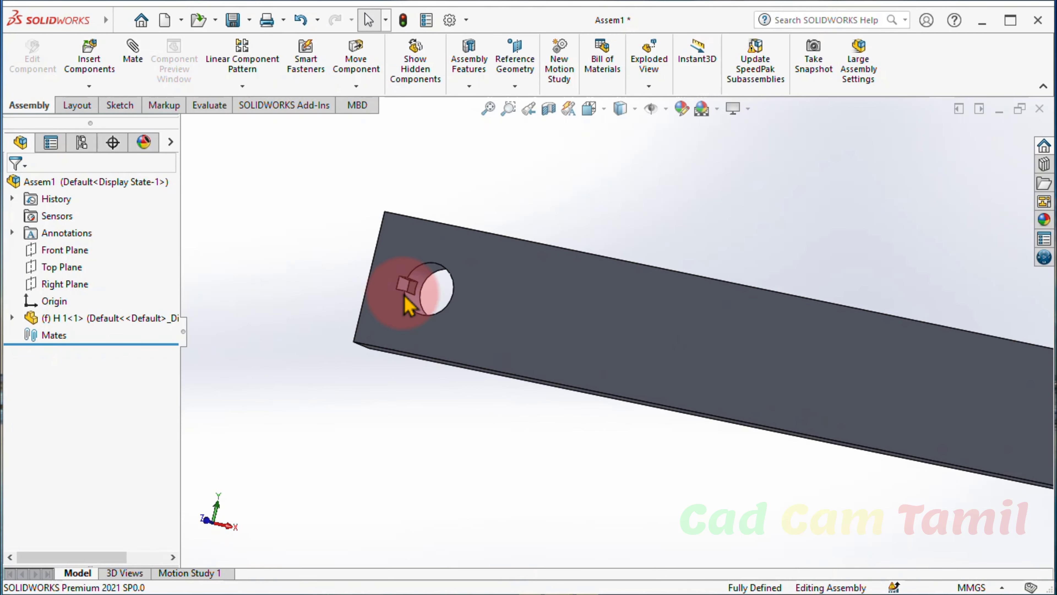
pyautogui.click(959, 108)
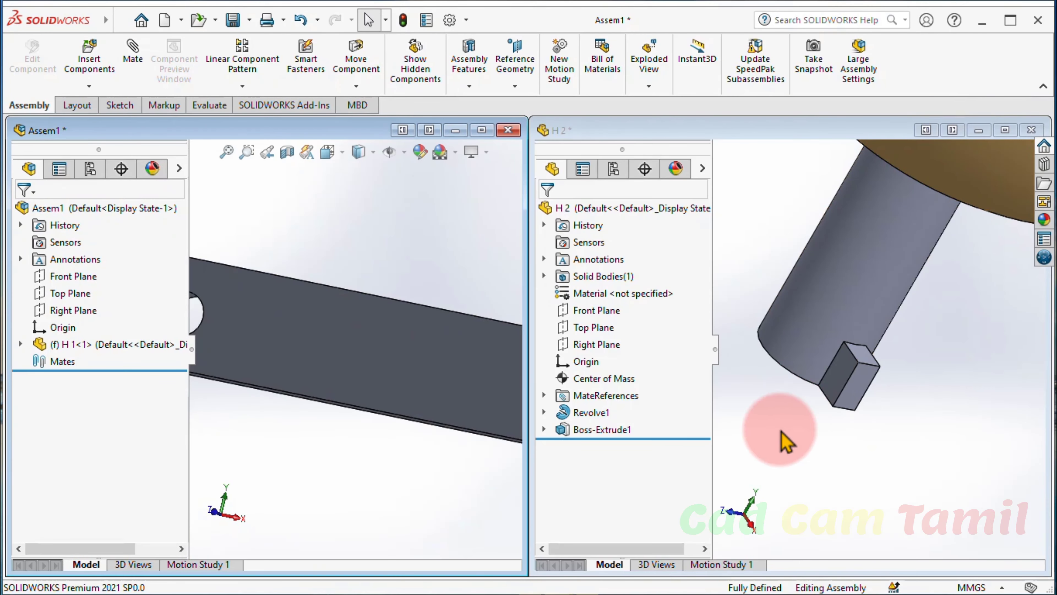
# Drag knob H2 into Assem1 and drop it onto bar H1's keyed hole
pyautogui.scroll(3, 353, 444)
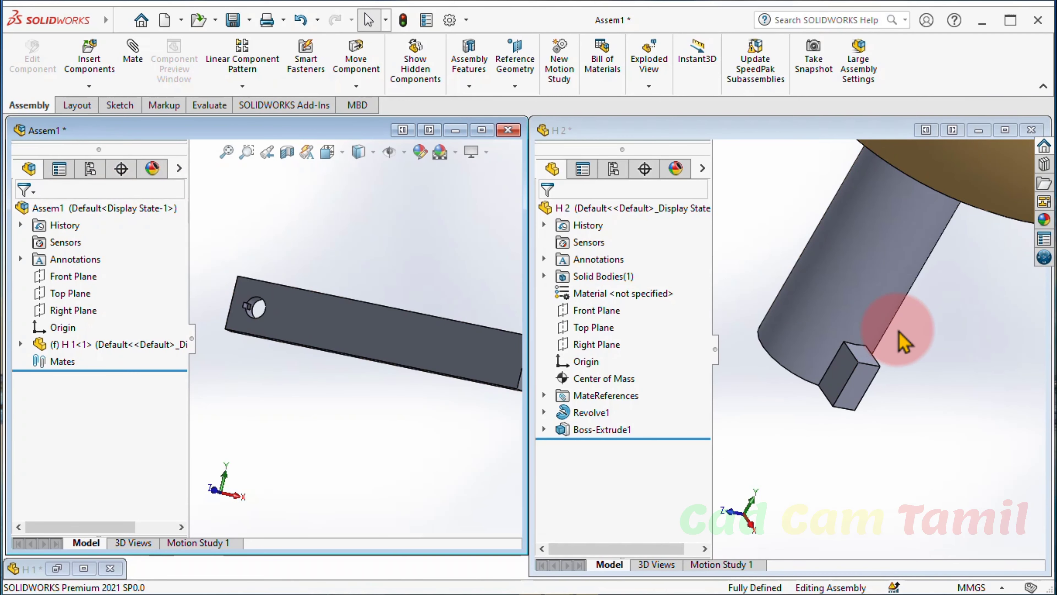
pyautogui.scroll(2, 821, 424)
pyautogui.scroll(2, 830, 430)
pyautogui.scroll(2, 762, 441)
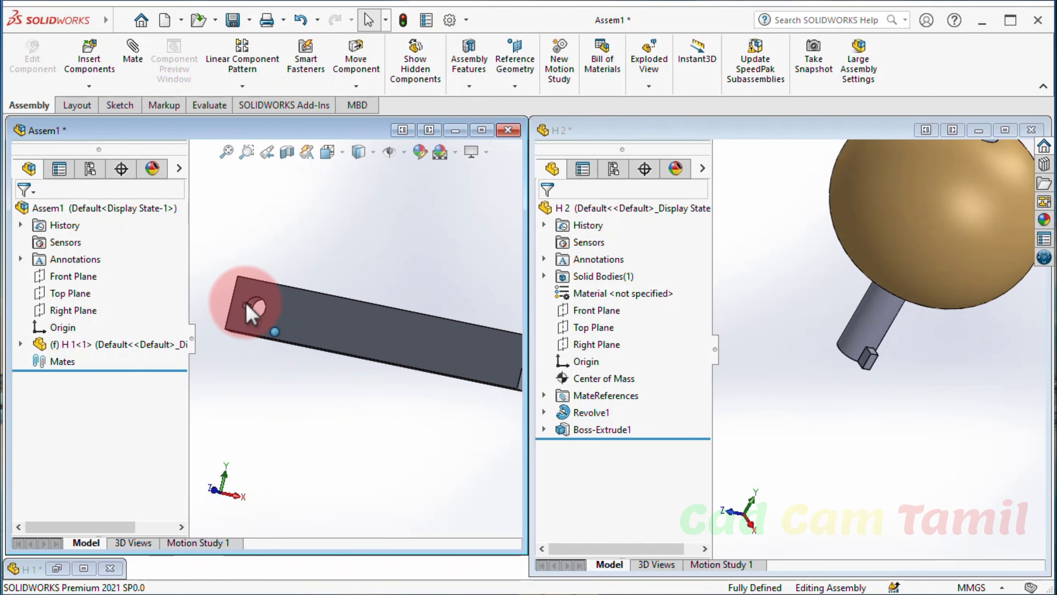
pyautogui.moveTo(253, 303); pyautogui.dragTo(304, 314)
pyautogui.moveTo(936, 283)
pyautogui.mouseDown()
pyautogui.moveTo(946, 269)
pyautogui.moveTo(400, 340)
pyautogui.mouseUp()
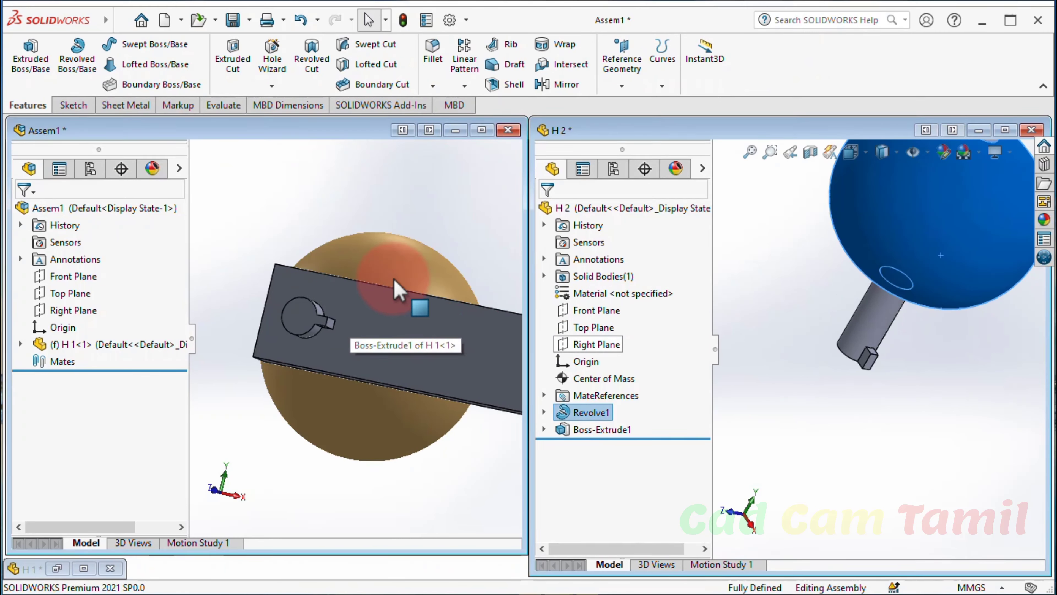
pyautogui.moveTo(347, 323); pyautogui.dragTo(346, 321)
# Orbit to check the placed knob and maximize the Assem1 window
pyautogui.moveTo(354, 319)
pyautogui.mouseDown(button='middle')
pyautogui.moveTo(320, 417)
pyautogui.moveTo(306, 401)
pyautogui.moveTo(385, 396)
pyautogui.moveTo(405, 288)
pyautogui.moveTo(391, 329)
pyautogui.mouseUp(button='middle')
pyautogui.scroll(3, 417, 341)
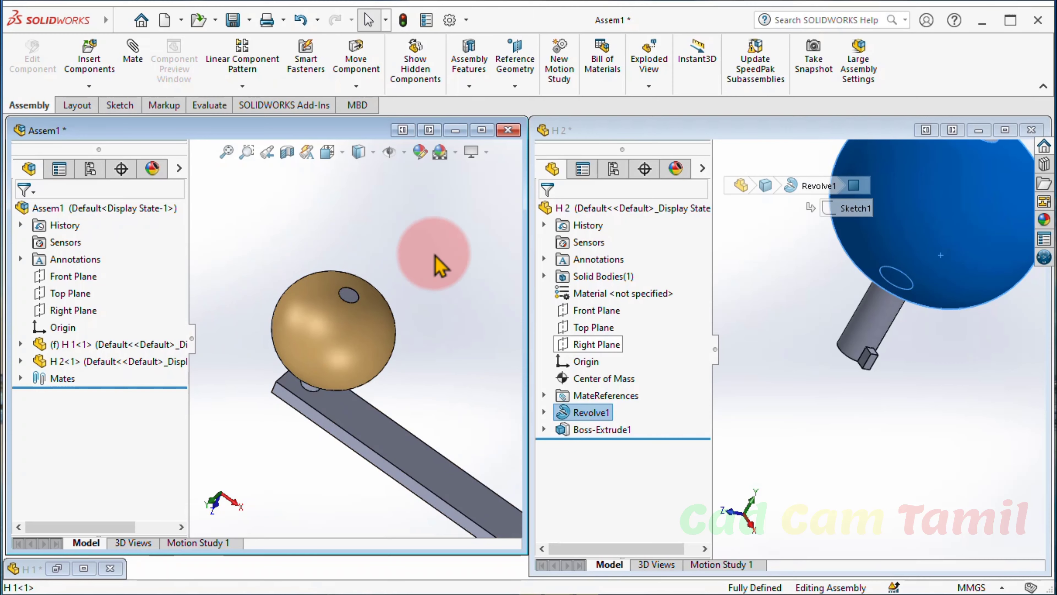
pyautogui.click(482, 130)
pyautogui.moveTo(644, 425)
pyautogui.keyDown('ctrl'); pyautogui.mouseDown(button='middle')
pyautogui.moveTo(302, 248)
pyautogui.moveTo(708, 420)
pyautogui.moveTo(495, 347)
pyautogui.moveTo(471, 354)
pyautogui.moveTo(1038, 441)
pyautogui.moveTo(699, 391)
pyautogui.mouseUp(button='middle'); pyautogui.keyUp('ctrl')
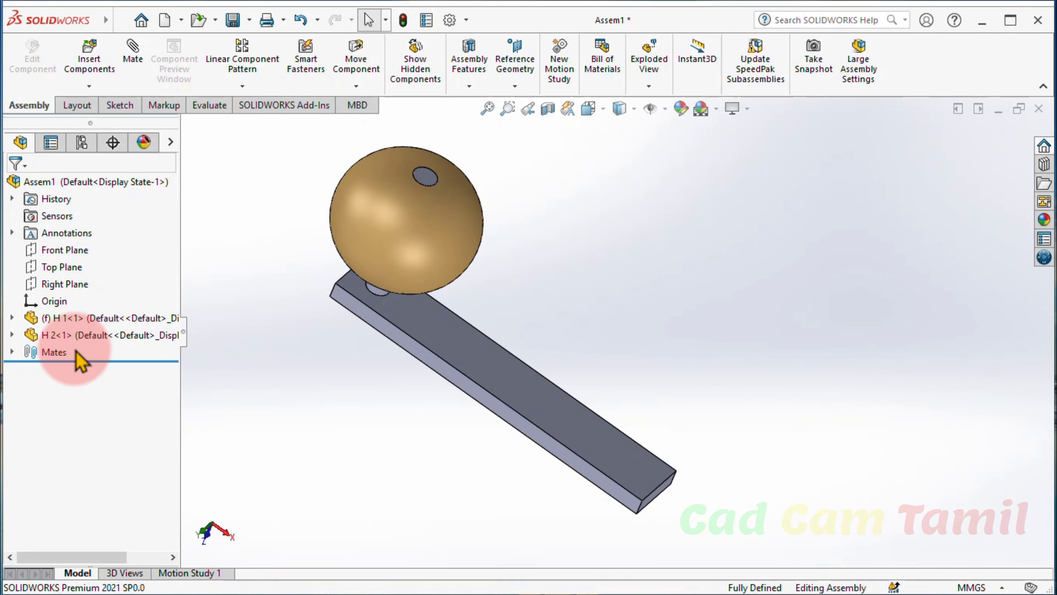
pyautogui.click(11, 353)
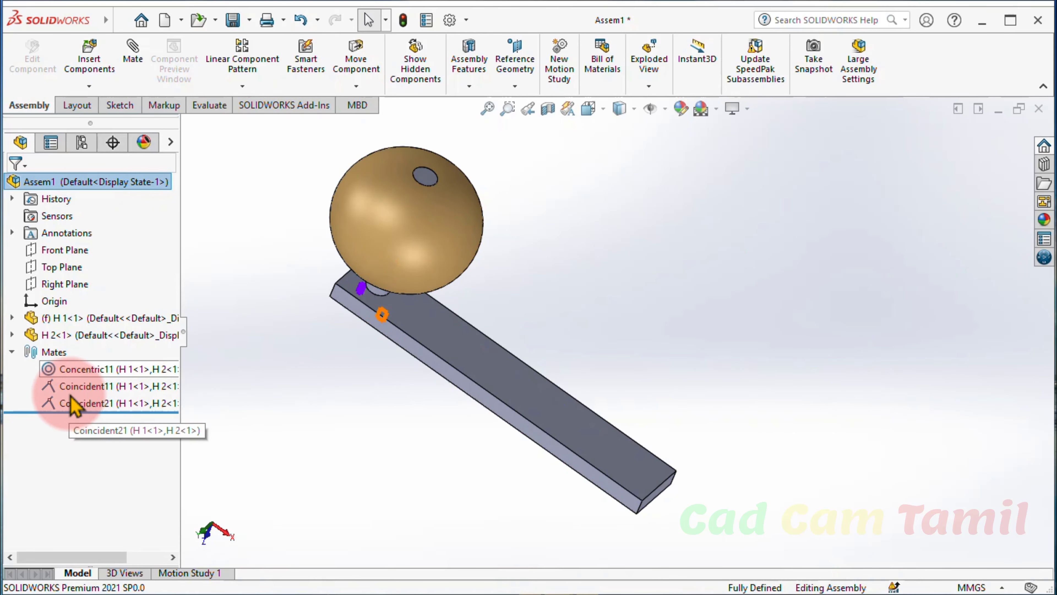
pyautogui.hotkey('shift', 'c')
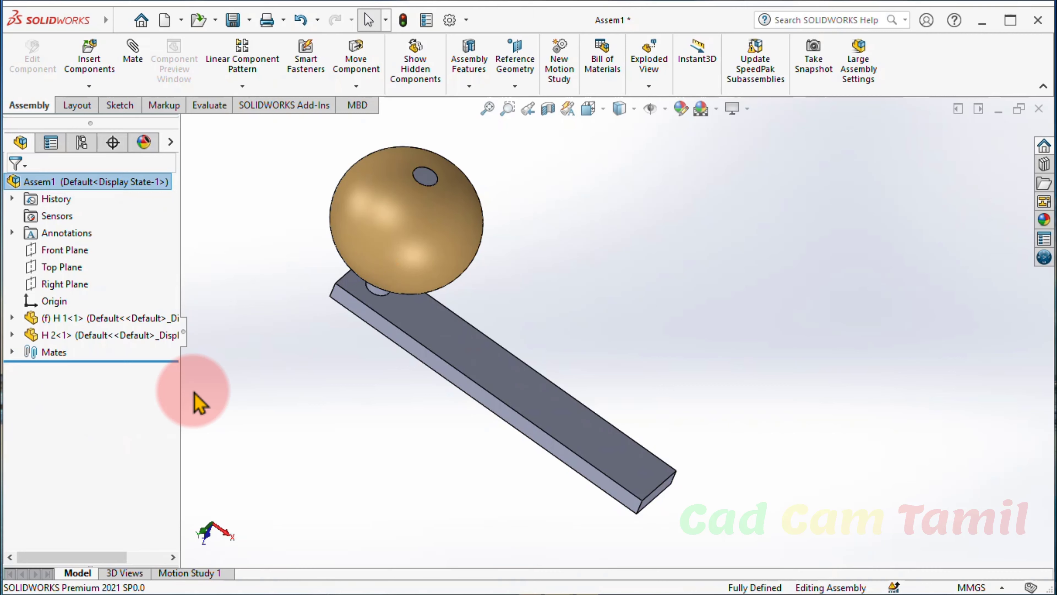